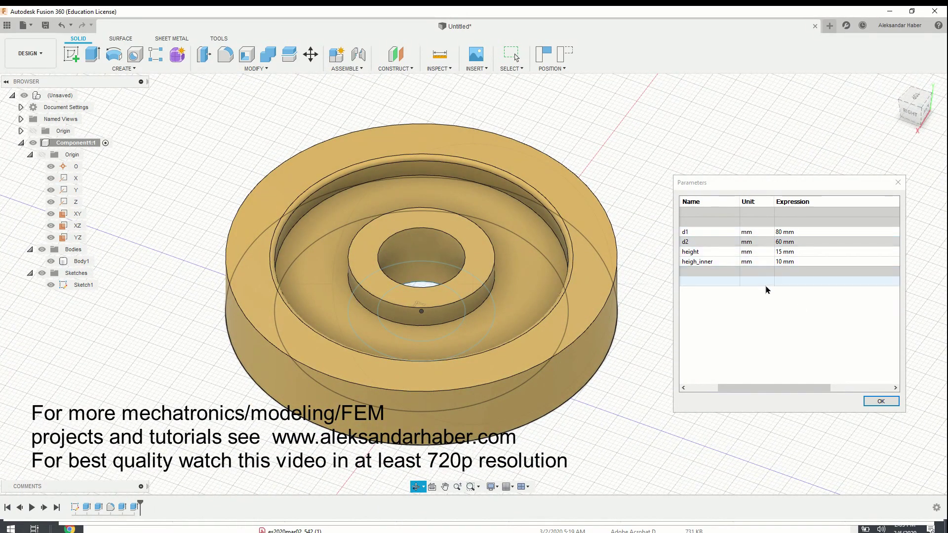
# Change d1's expression to 100 mm and d2's to 80 mm in the Parameters dialog.
pyautogui.click(782, 233)
pyautogui.click(781, 232)
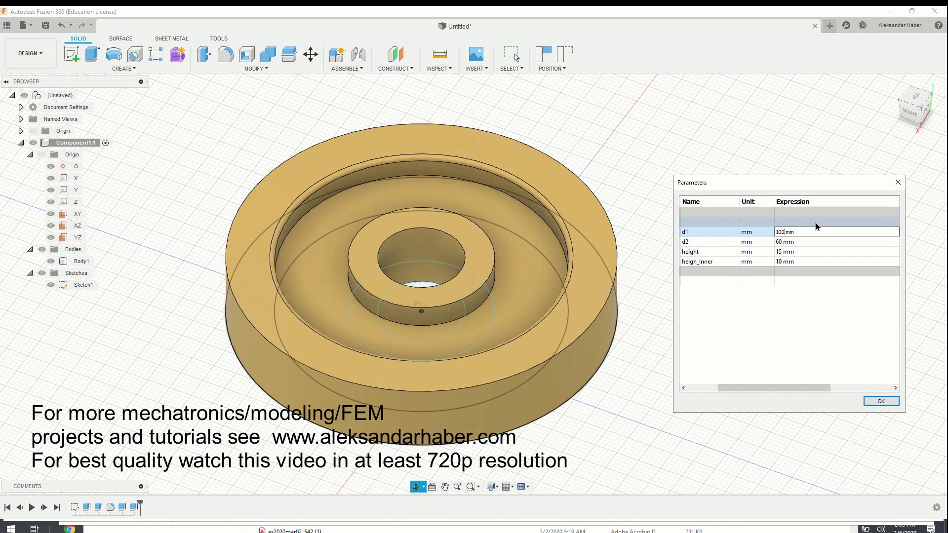
pyautogui.press('Return')
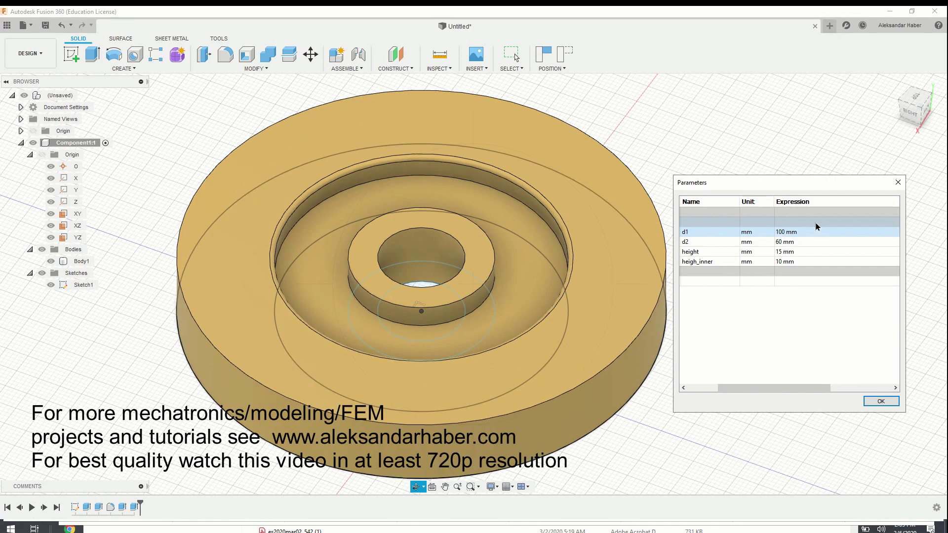
pyautogui.doubleClick(784, 242)
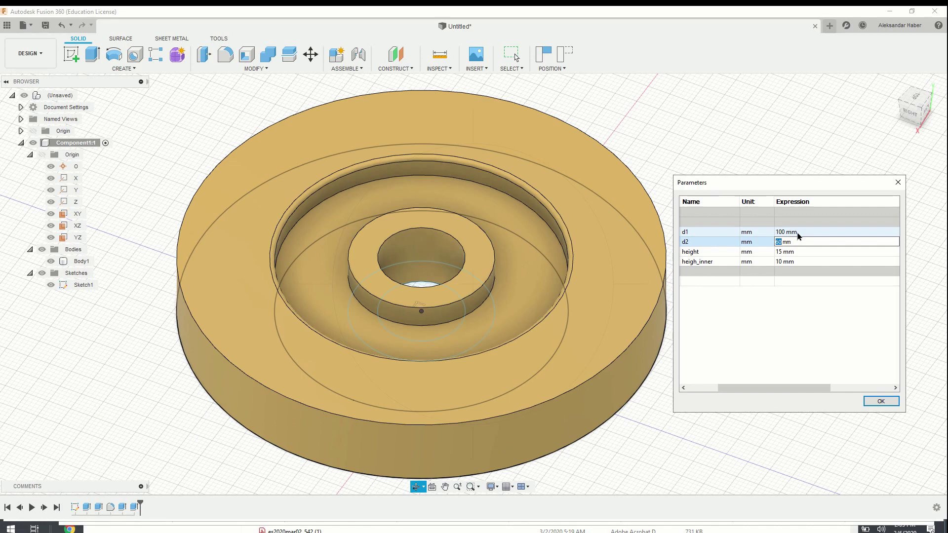
pyautogui.press('Return')
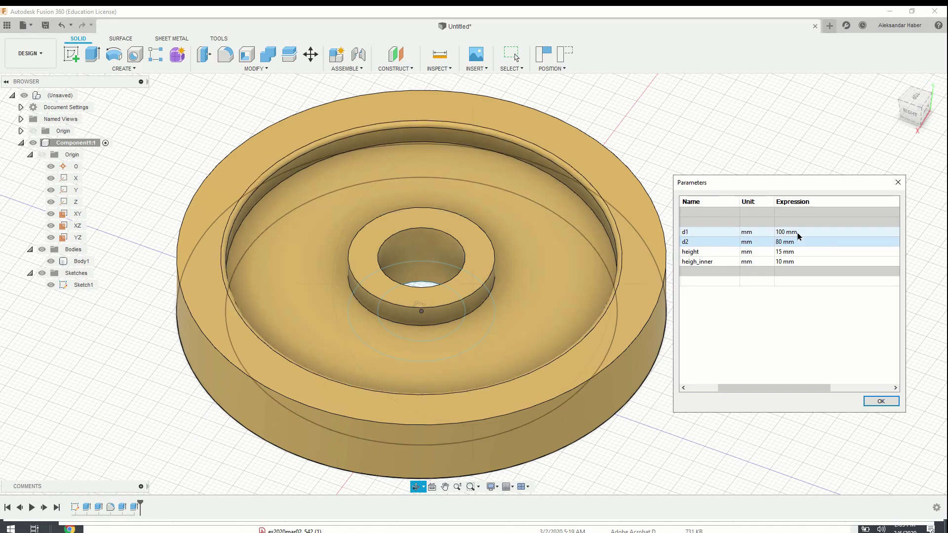
pyautogui.moveTo(483, 380)
pyautogui.keyDown('shift'); pyautogui.mouseDown(button='middle')
pyautogui.moveTo(484, 323)
pyautogui.moveTo(474, 381)
pyautogui.moveTo(475, 370)
pyautogui.mouseUp(button='middle'); pyautogui.keyUp('shift')
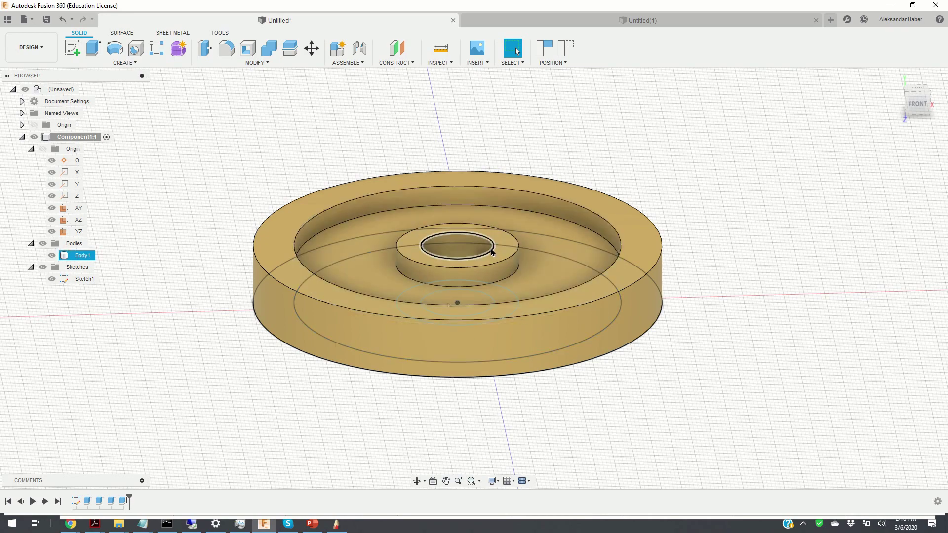
# Select and deselect Body1, then switch between the Untitled(1) and wheel design tabs.
pyautogui.click(669, 296)
pyautogui.click(658, 295)
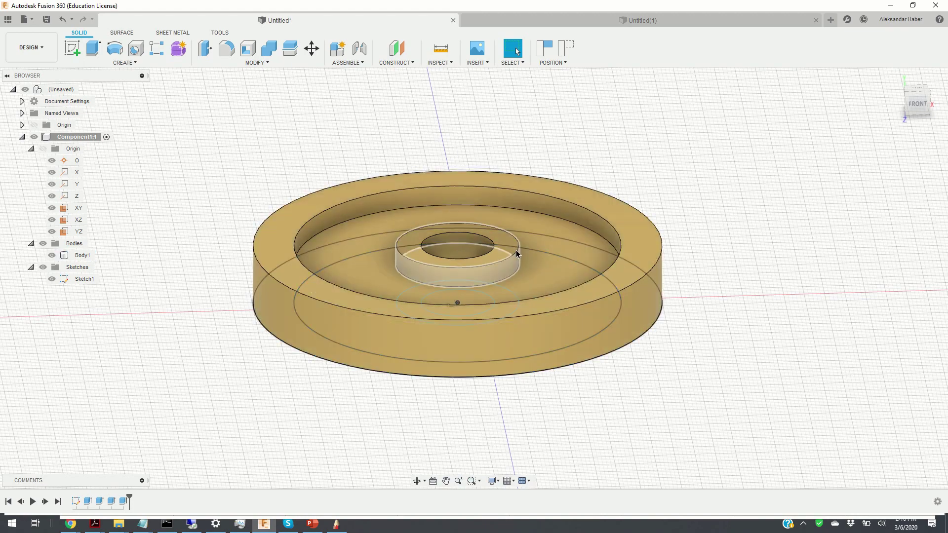
pyautogui.click(536, 150)
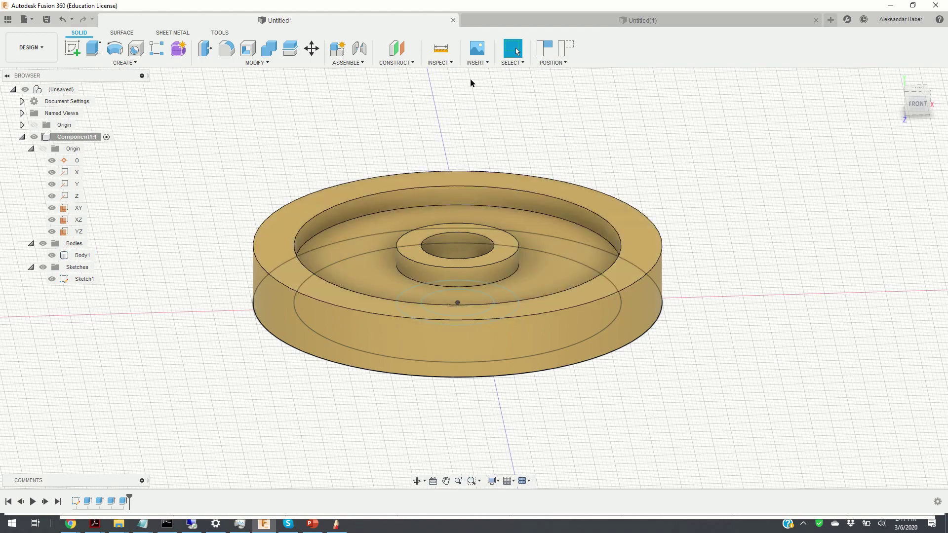
pyautogui.hotkey('ctrl', 'Tab')
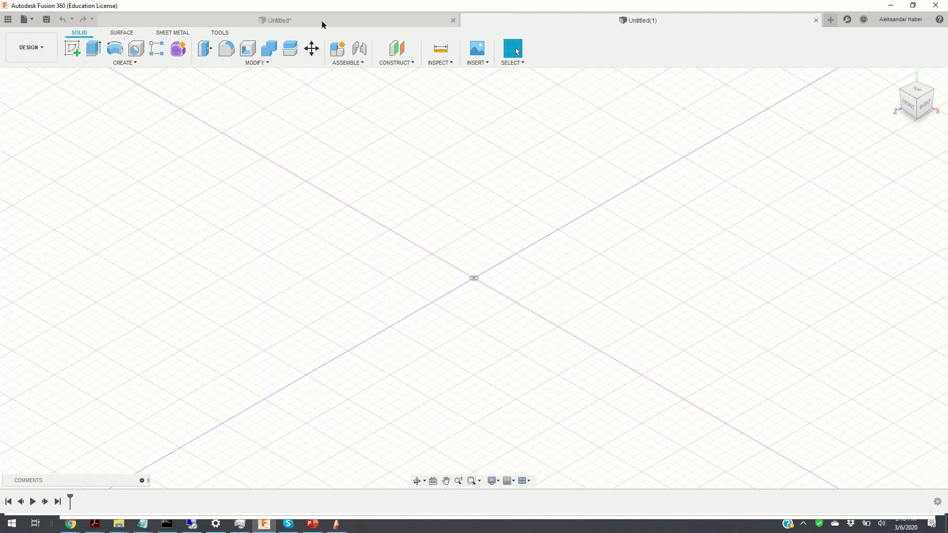
pyautogui.click(324, 21)
pyautogui.click(561, 20)
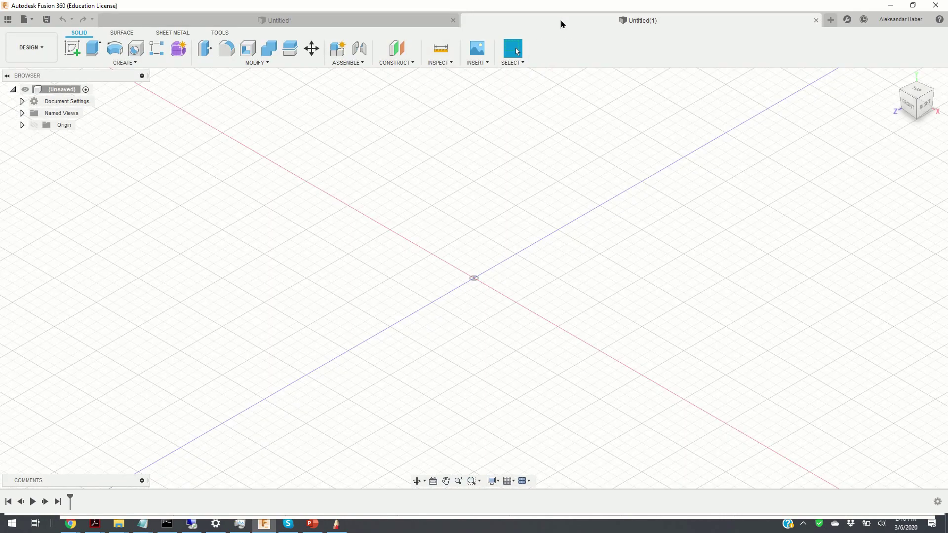
pyautogui.click(364, 25)
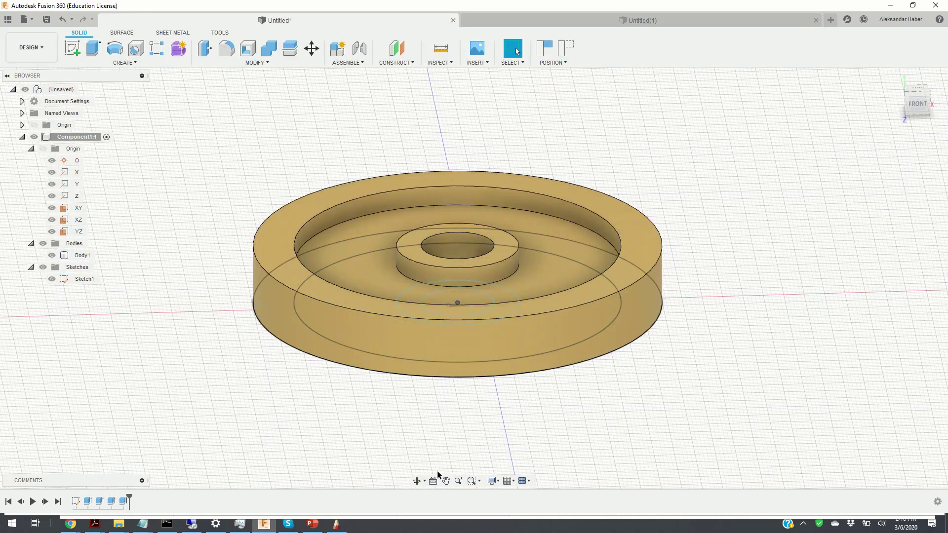
# Orbit the wheel to inspect it, then move to the Untitled(1) design.
pyautogui.click(416, 480)
pyautogui.moveTo(407, 391); pyautogui.dragTo(428, 364)
pyautogui.click(642, 22)
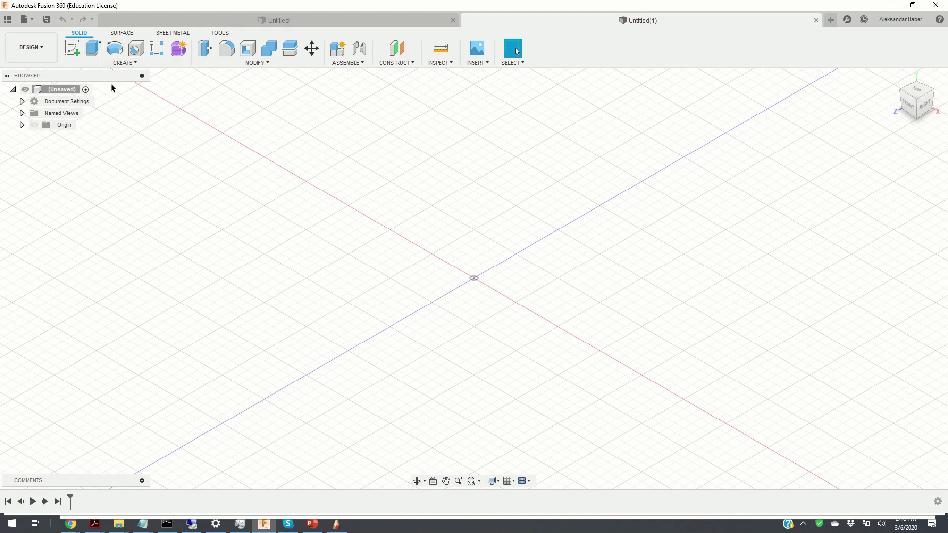
# Open Change Parameters and add user parameter outer_dial1 with value 100 mm.
pyautogui.click(265, 65)
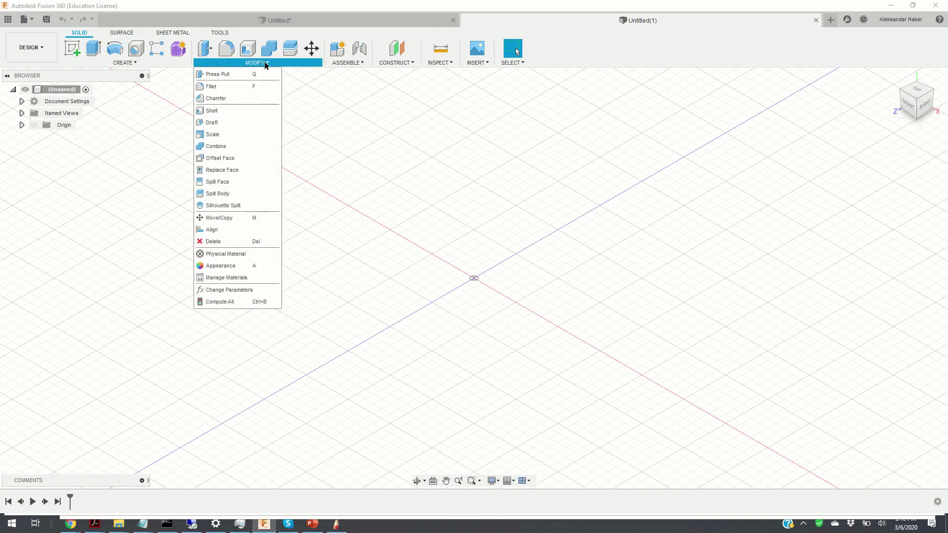
pyautogui.click(236, 293)
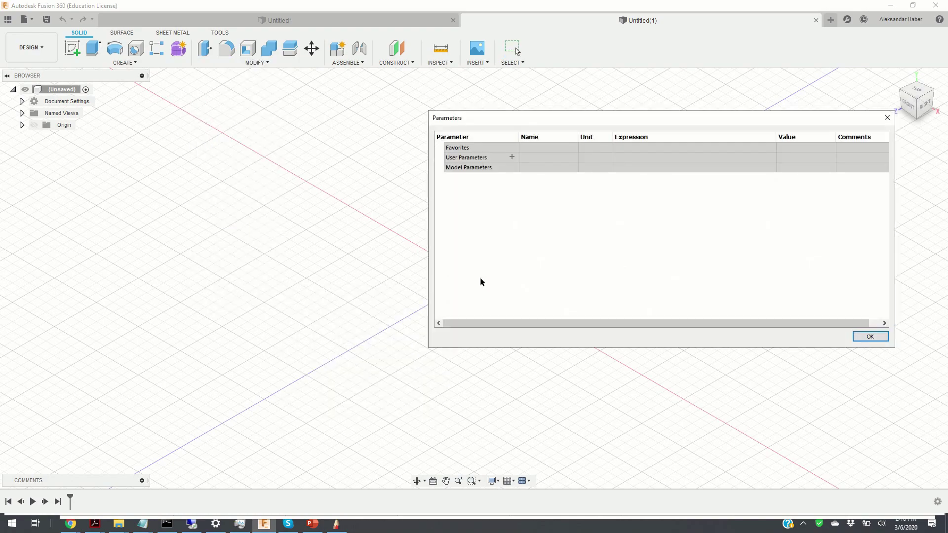
pyautogui.click(512, 157)
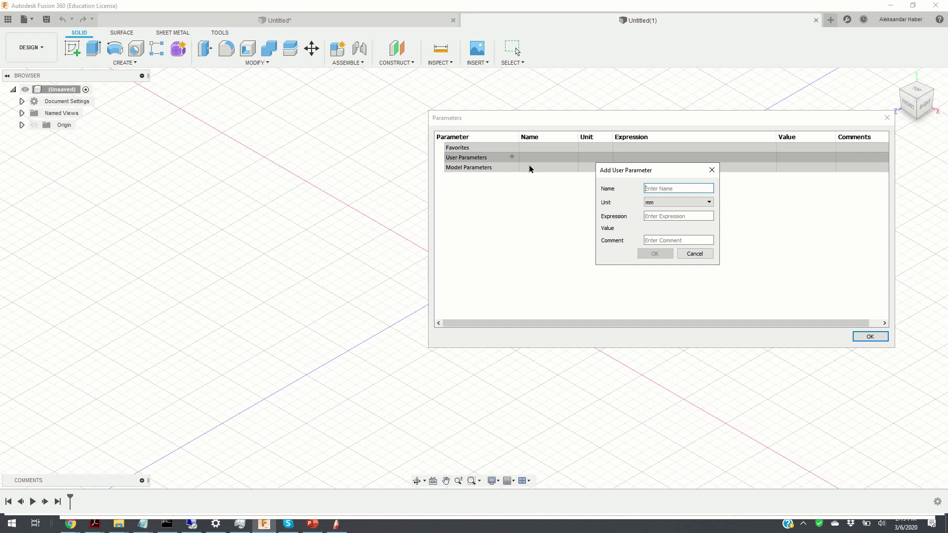
pyautogui.write('ou')
pyautogui.click(655, 217)
pyautogui.write('100')
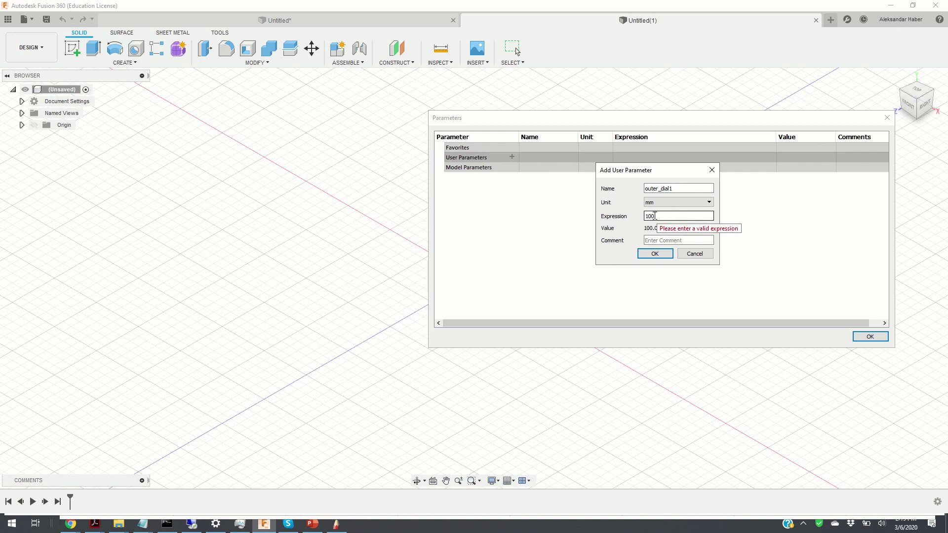
pyautogui.click(655, 253)
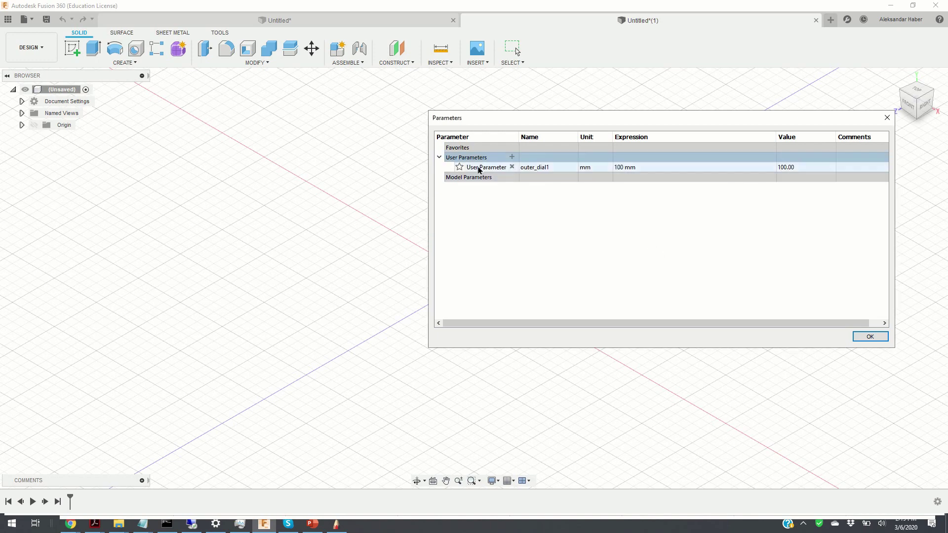
# Add user parameter outer_diam2 at 80 mm and begin a third parameter.
pyautogui.click(511, 156)
pyautogui.click(646, 190)
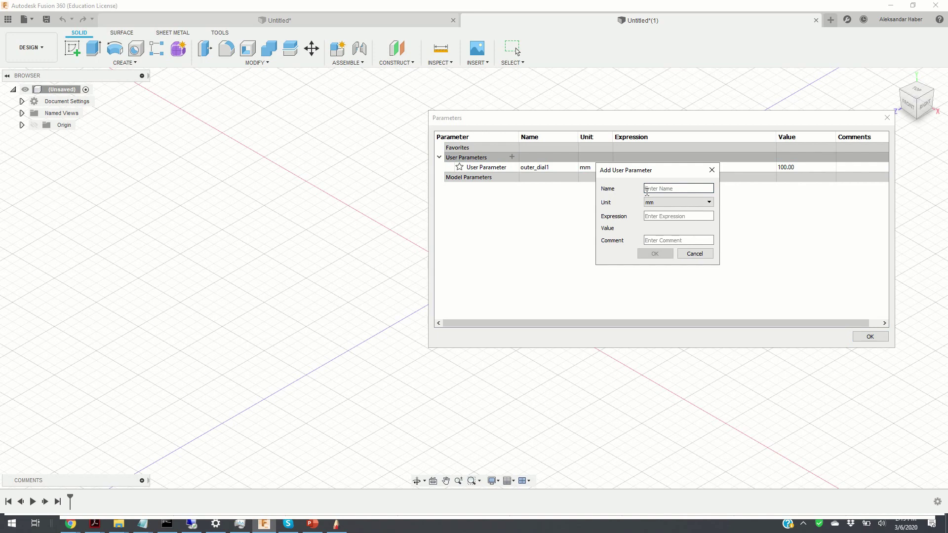
pyautogui.write('in')
pyautogui.write('ter_diam2')
pyautogui.click(672, 217)
pyautogui.write('80')
pyautogui.click(654, 253)
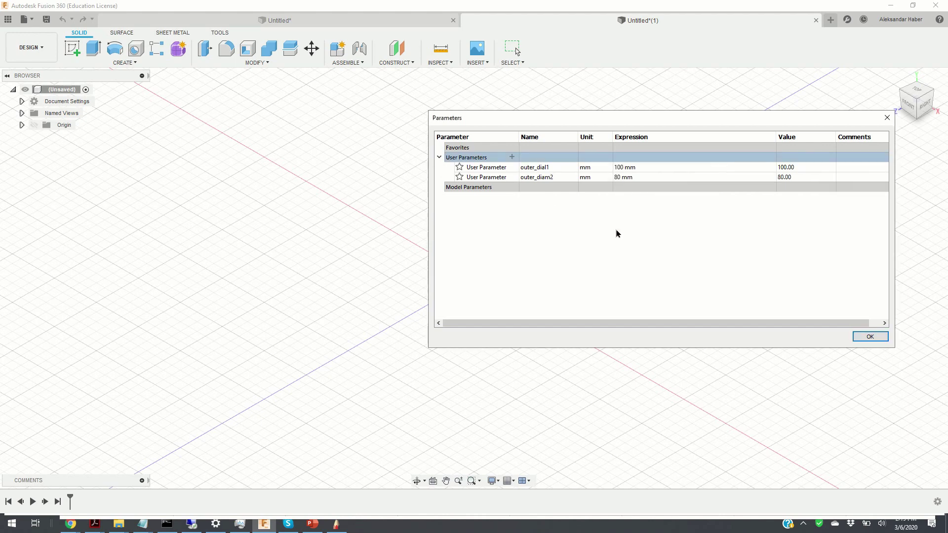
pyautogui.click(512, 157)
pyautogui.click(661, 189)
# Add an inner diameter parameter of 40 mm and inner_diam2 at 30 mm.
pyautogui.write('inner_d')
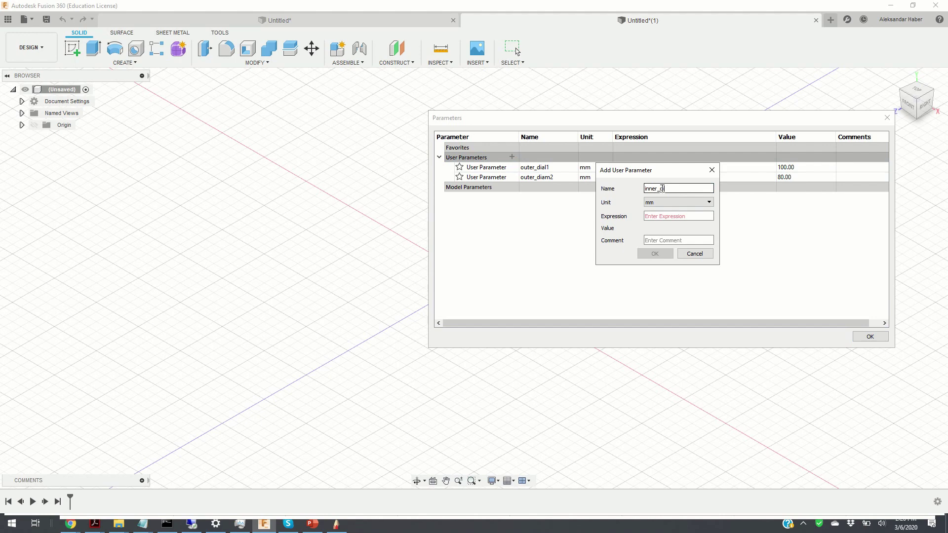
pyautogui.click(674, 216)
pyautogui.write('40')
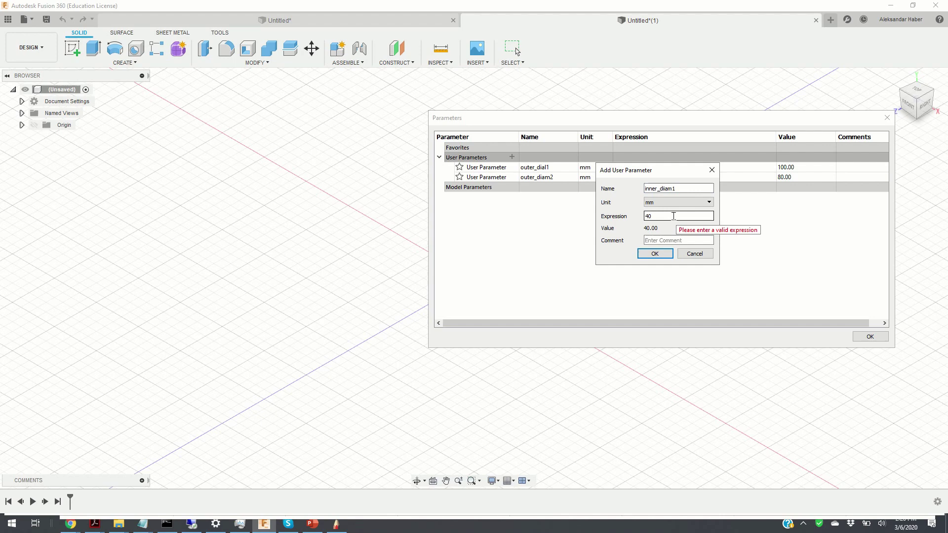
pyautogui.click(658, 255)
pyautogui.click(512, 157)
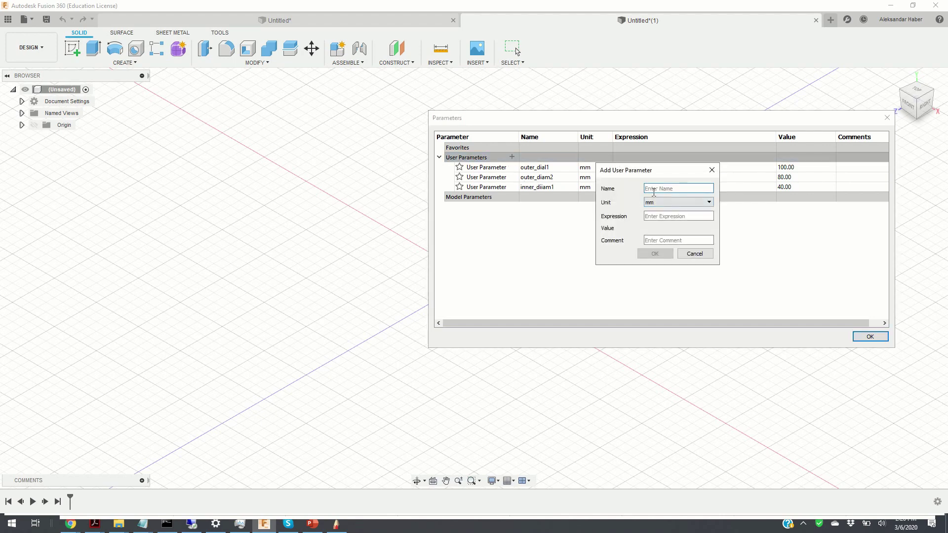
pyautogui.write('inner_diam2')
pyautogui.click(659, 217)
pyautogui.write('30')
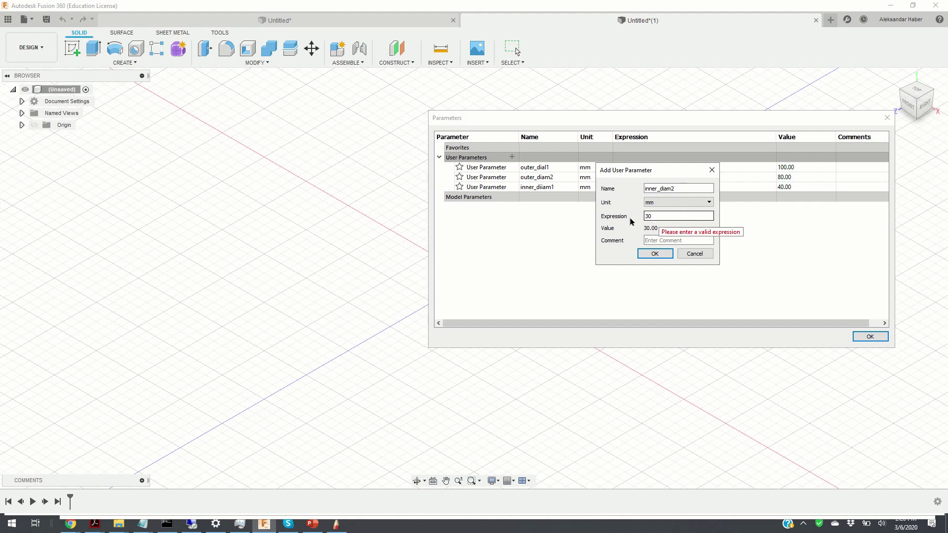
pyautogui.click(655, 253)
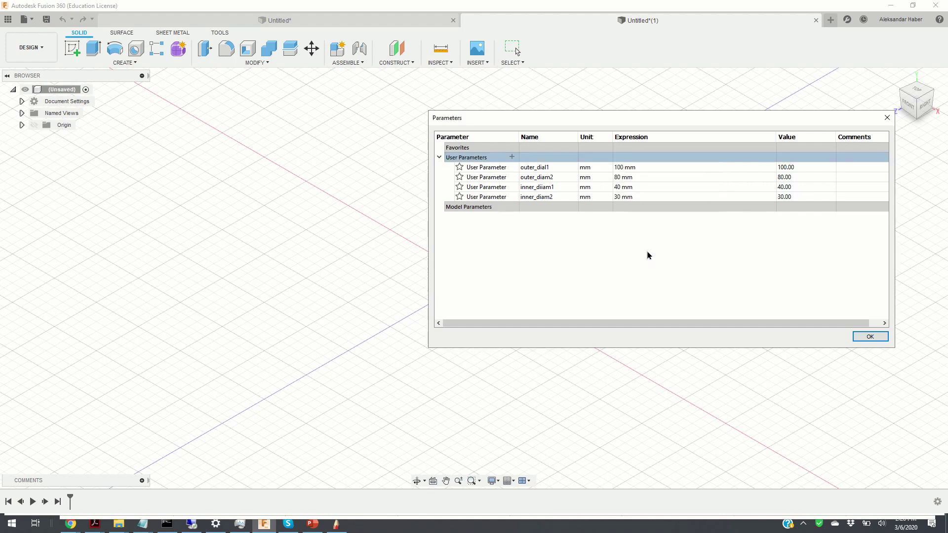
# Add height at 20 mm and depth at 10 mm, then close the Parameters dialog.
pyautogui.click(512, 157)
pyautogui.write('height')
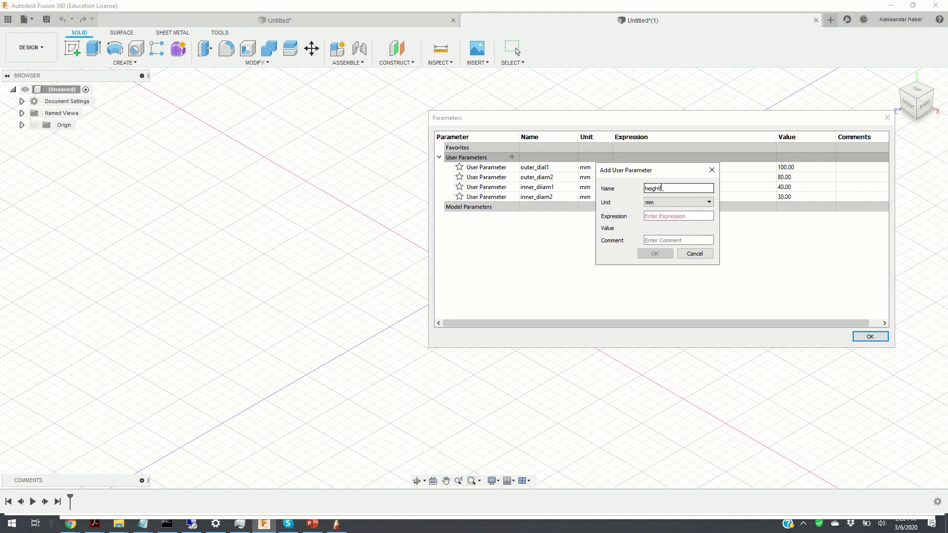
pyautogui.click(662, 217)
pyautogui.write('20')
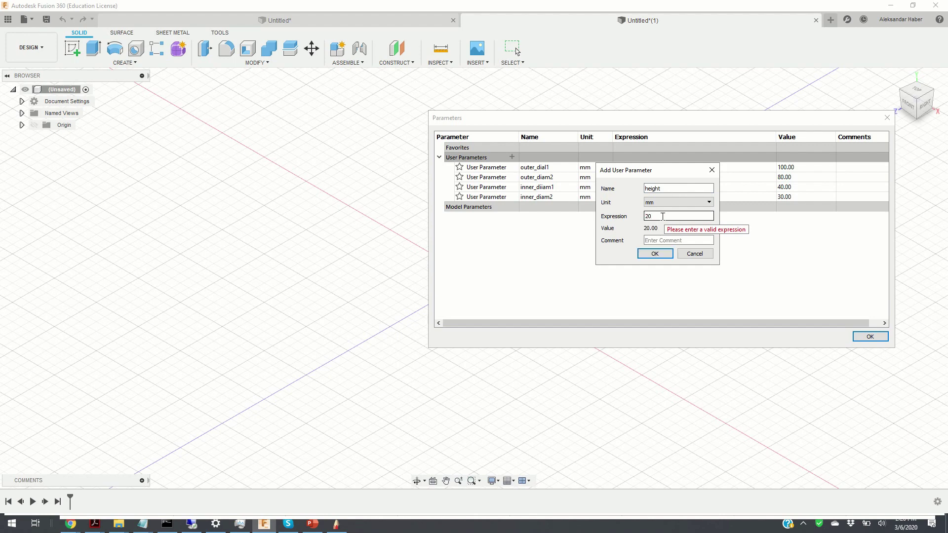
pyautogui.click(654, 254)
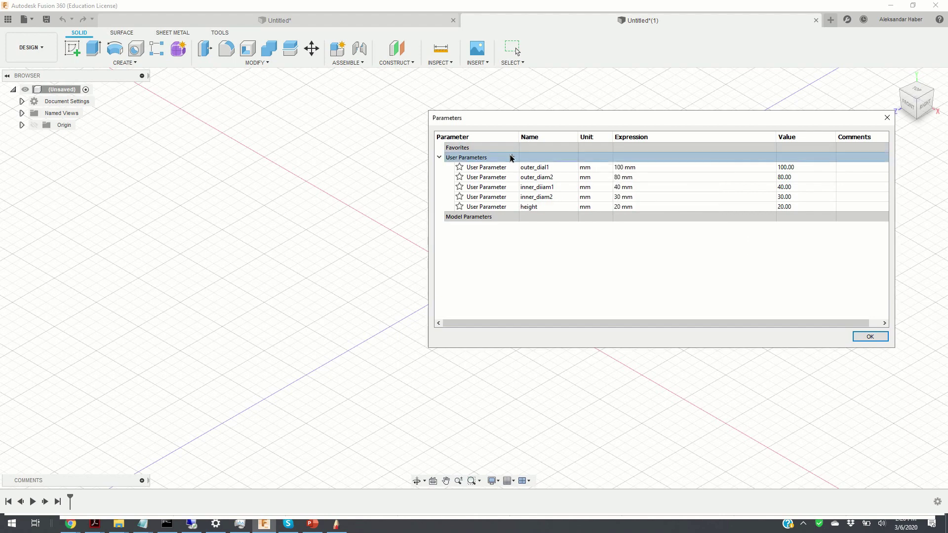
pyautogui.click(511, 157)
pyautogui.write('depth')
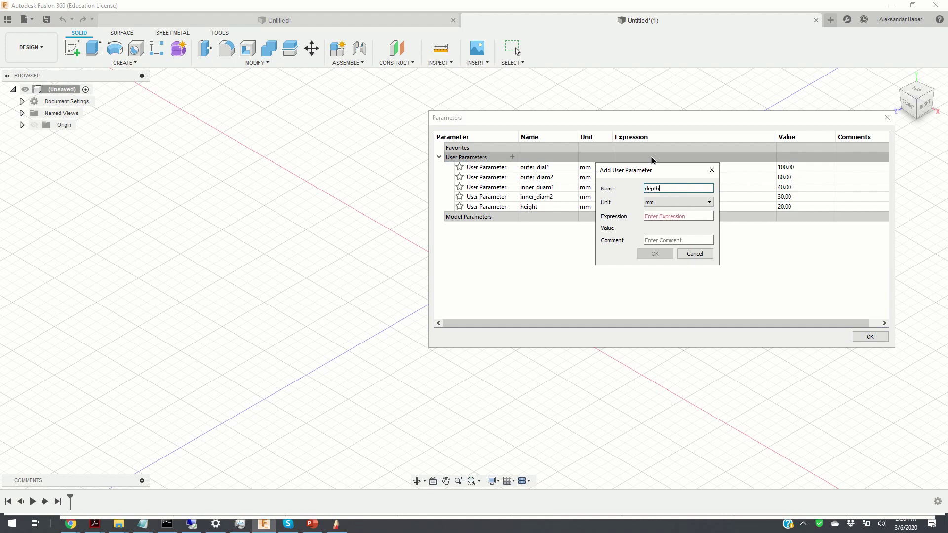
pyautogui.click(664, 215)
pyautogui.write('10')
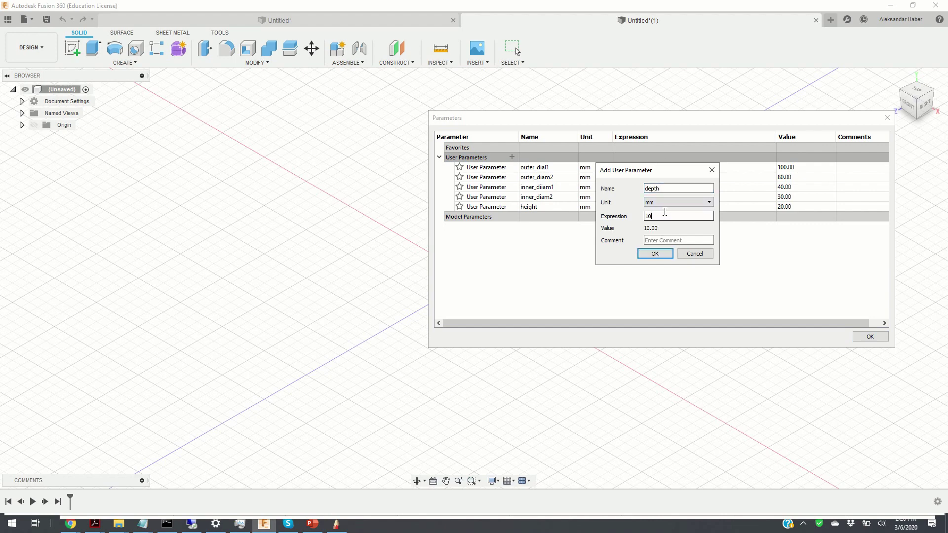
pyautogui.click(654, 253)
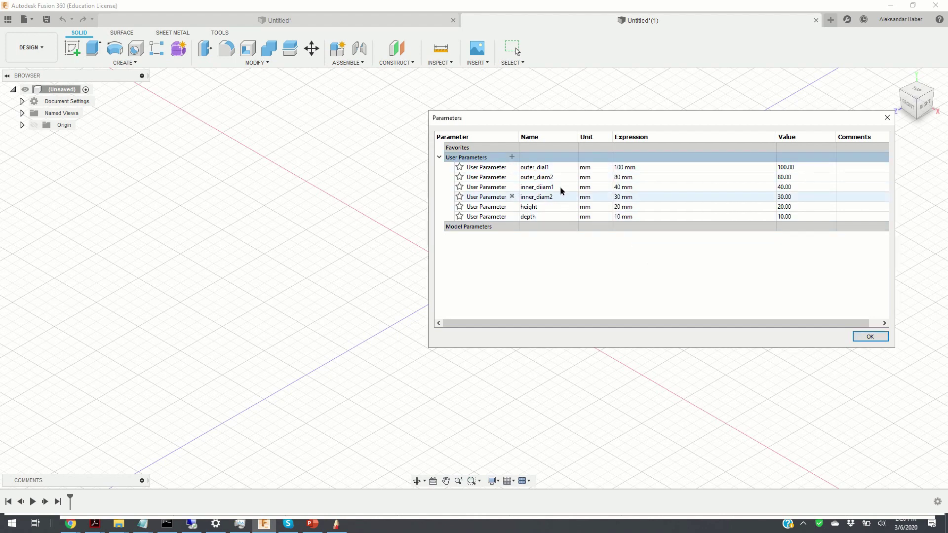
pyautogui.click(869, 339)
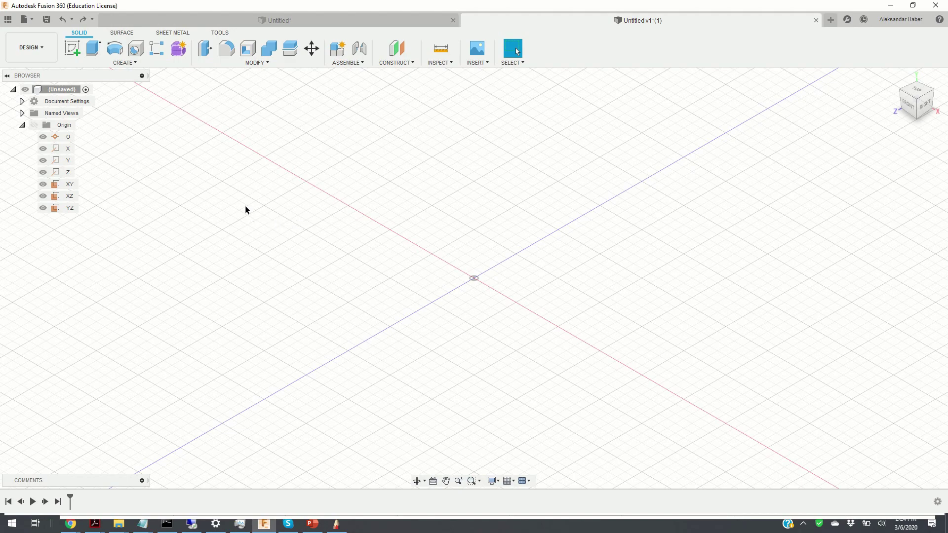
# Create a New Component from the root item's menu and expand Component1:1.
pyautogui.rightClick(63, 92)
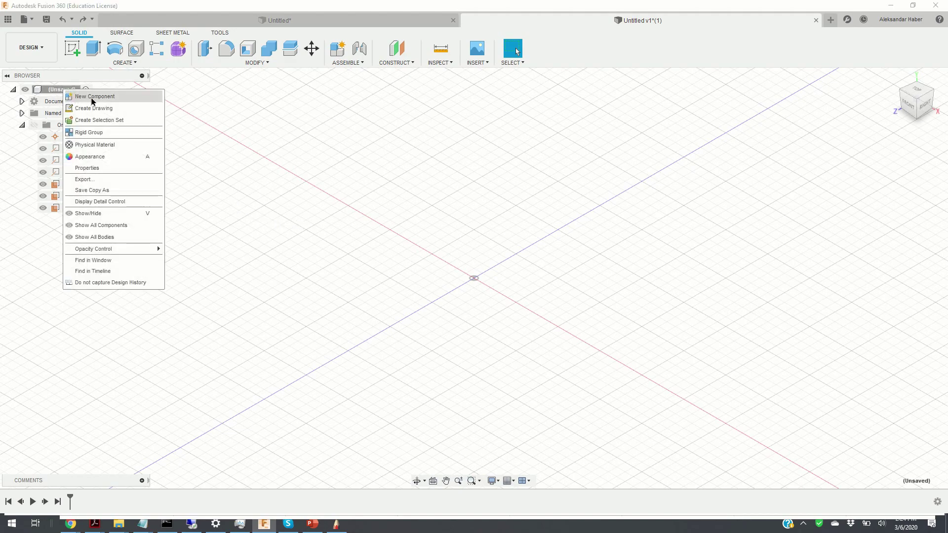
pyautogui.click(92, 97)
pyautogui.click(63, 222)
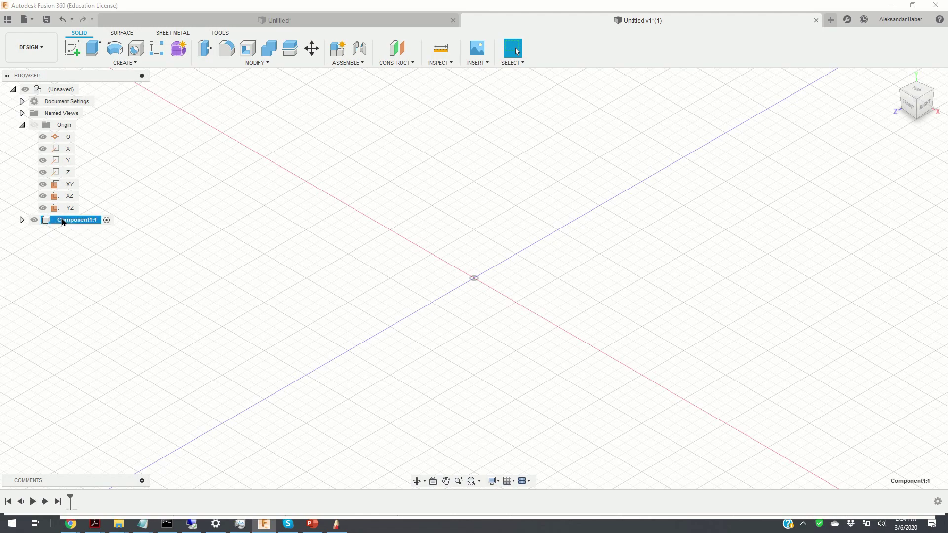
pyautogui.click(22, 220)
# Sketch on the horizontal origin plane with two Center Diameter circles centred on the origin.
pyautogui.click(71, 51)
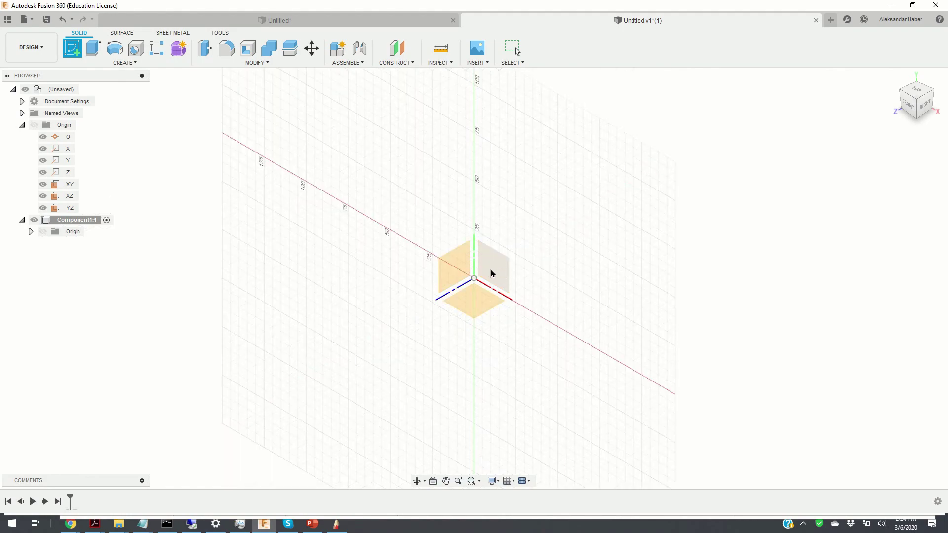
pyautogui.click(473, 301)
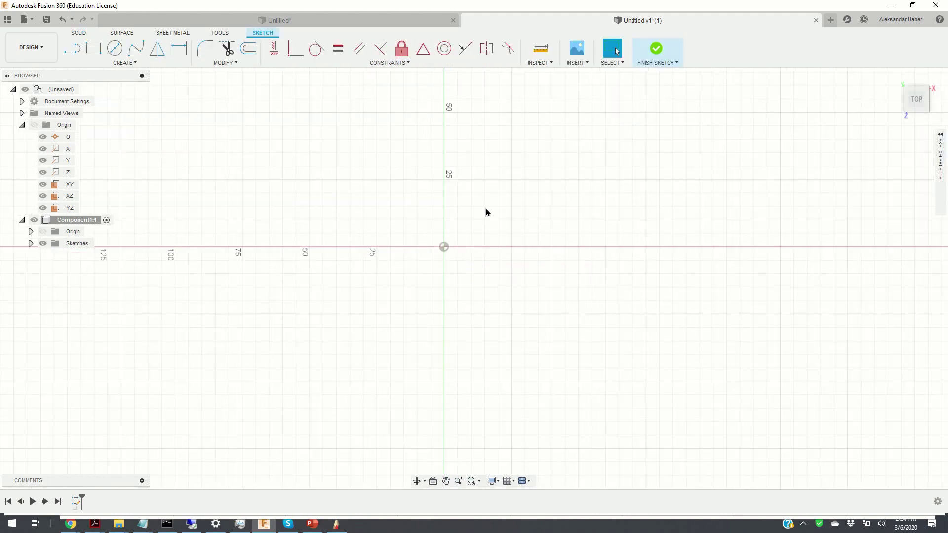
pyautogui.click(115, 50)
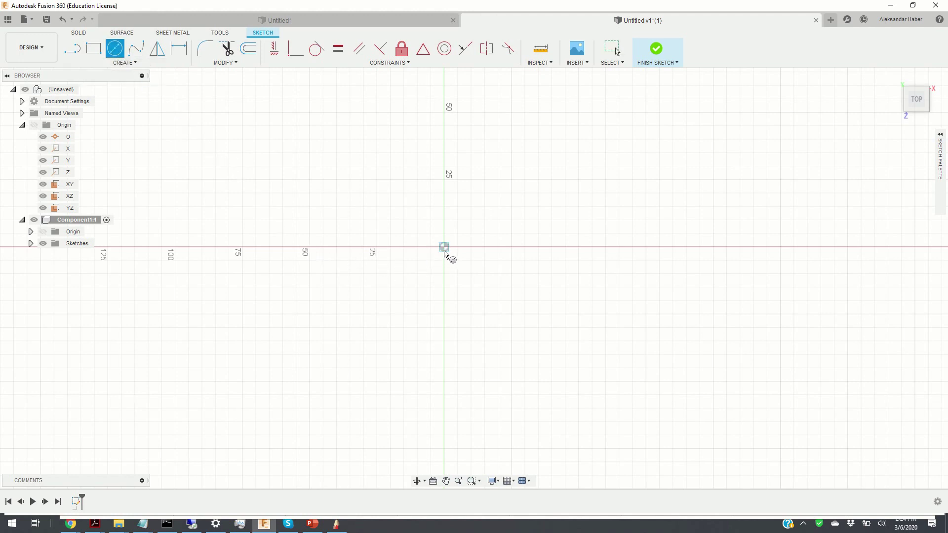
pyautogui.click(445, 248)
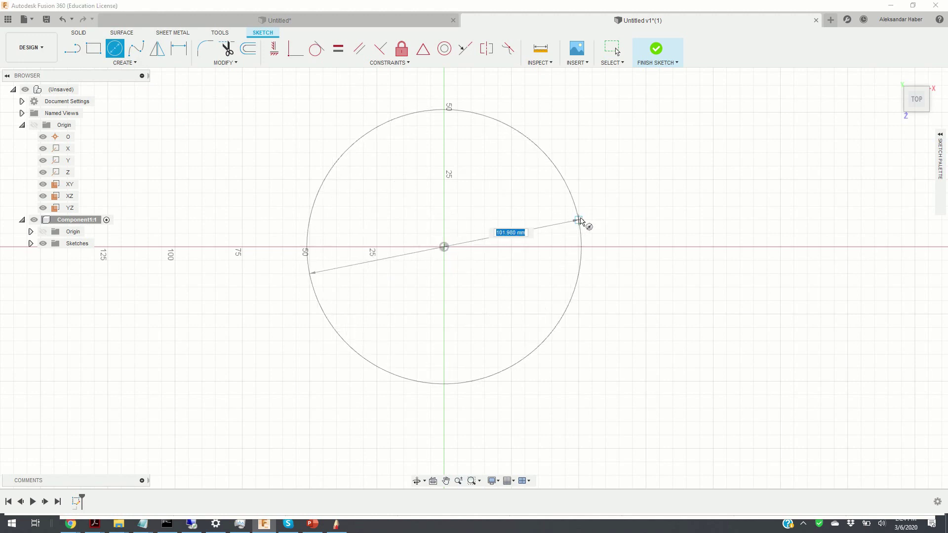
pyautogui.click(606, 249)
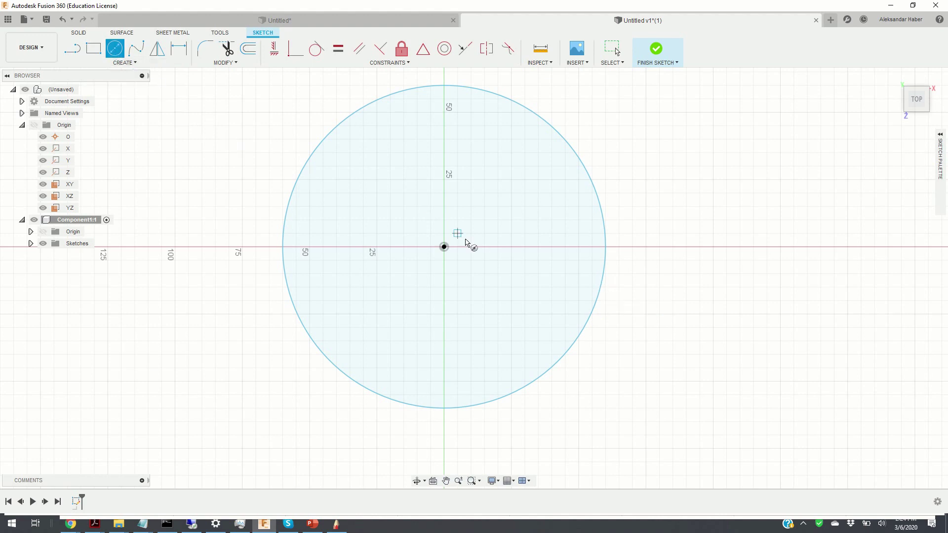
pyautogui.click(443, 246)
pyautogui.click(569, 198)
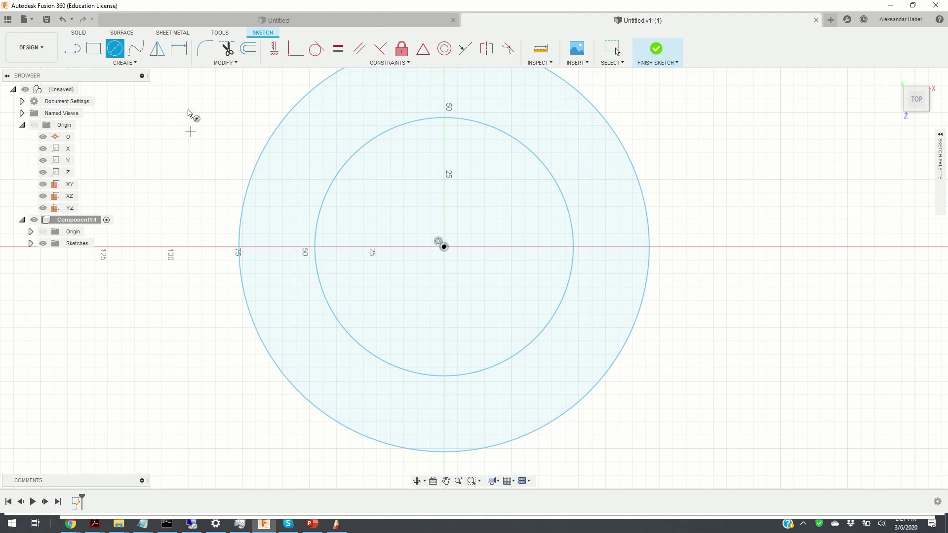
# Dimension the outer circle's diameter with the outer_dial1 parameter (100 mm).
pyautogui.click(178, 49)
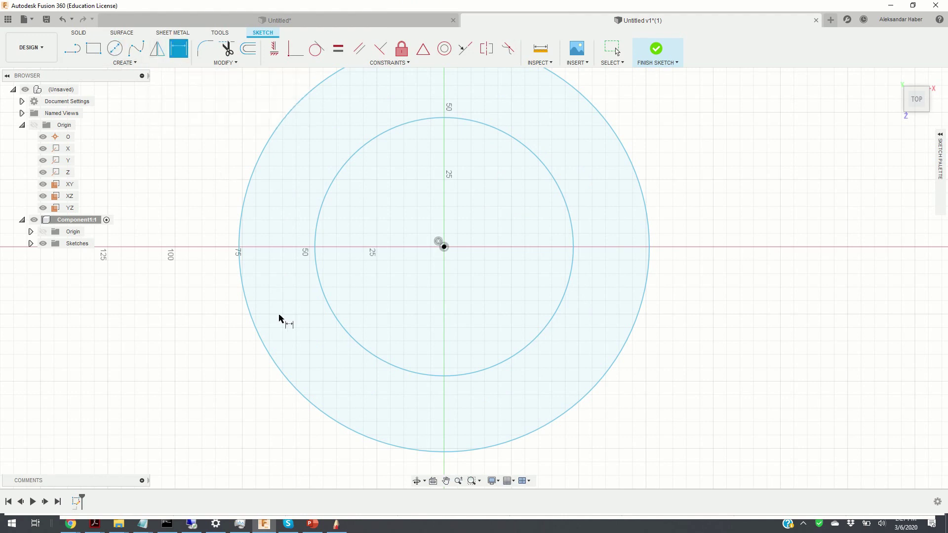
pyautogui.click(270, 358)
pyautogui.click(164, 412)
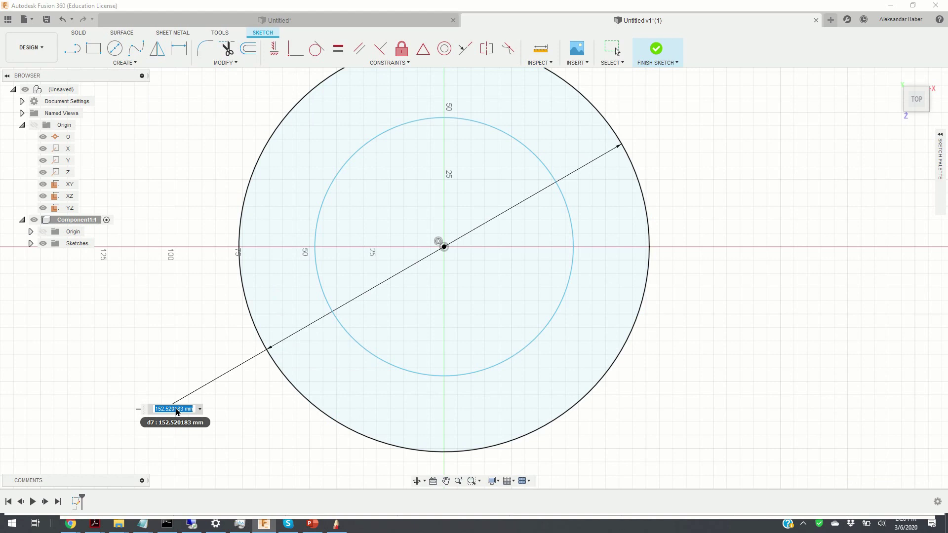
pyautogui.write('outer')
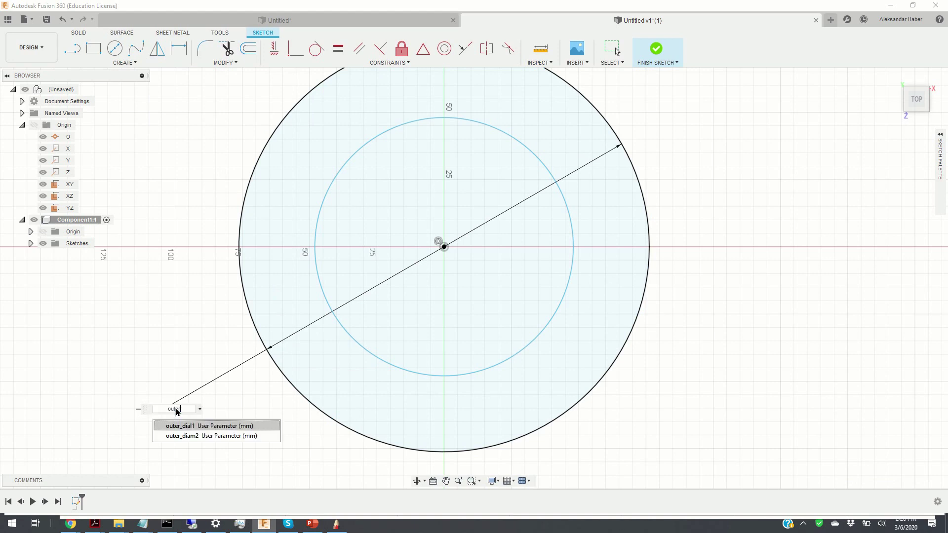
pyautogui.click(204, 427)
pyautogui.press('Return')
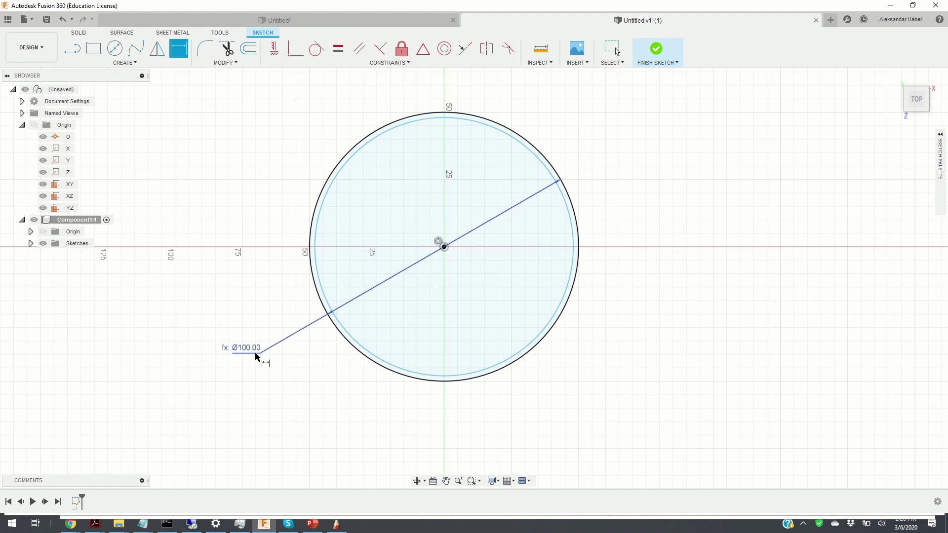
# Dimension the inner circle with outer_diam2 (80 mm) and finish the sketch.
pyautogui.click(370, 355)
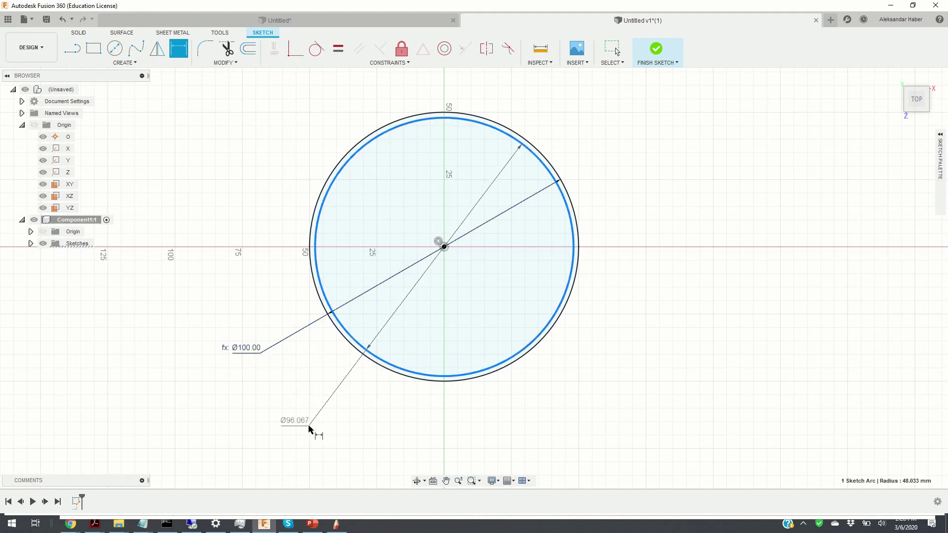
pyautogui.click(315, 431)
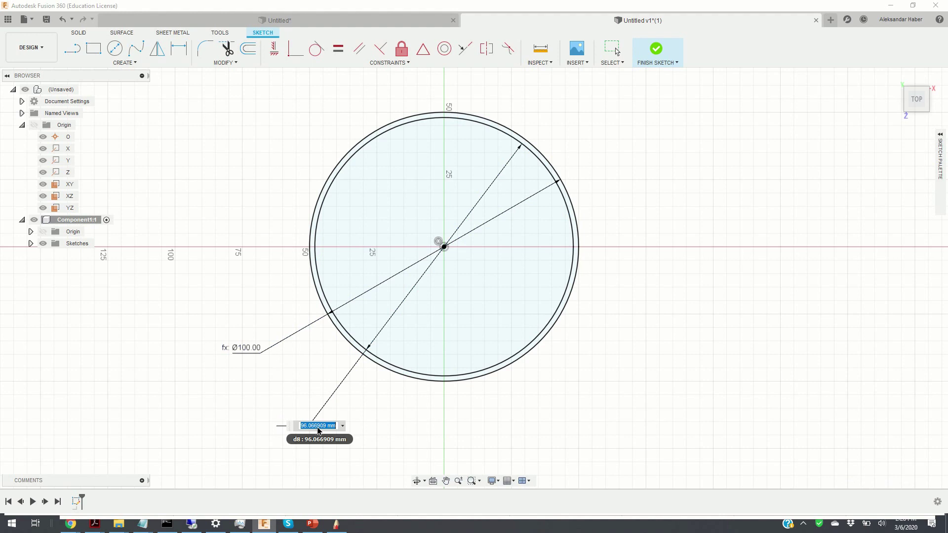
pyautogui.write('ou')
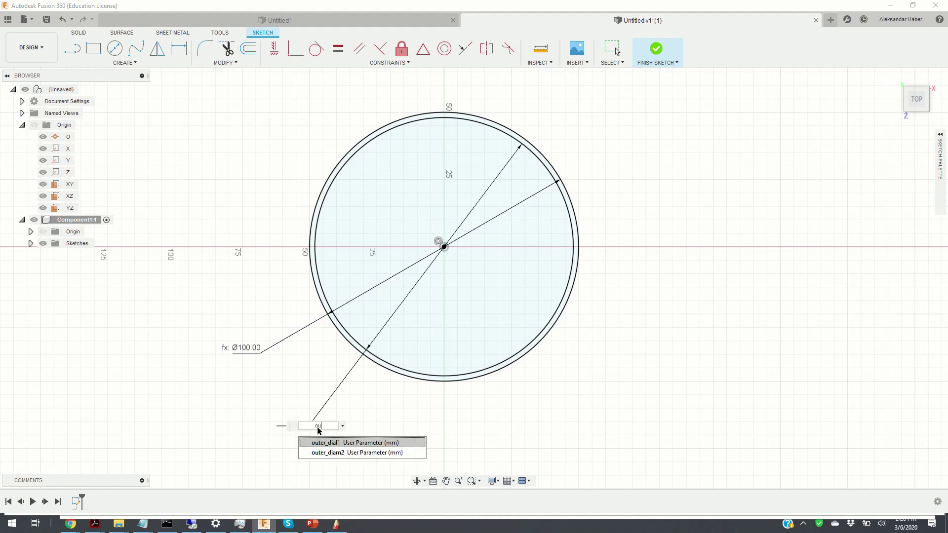
pyautogui.write('ter')
pyautogui.click(361, 453)
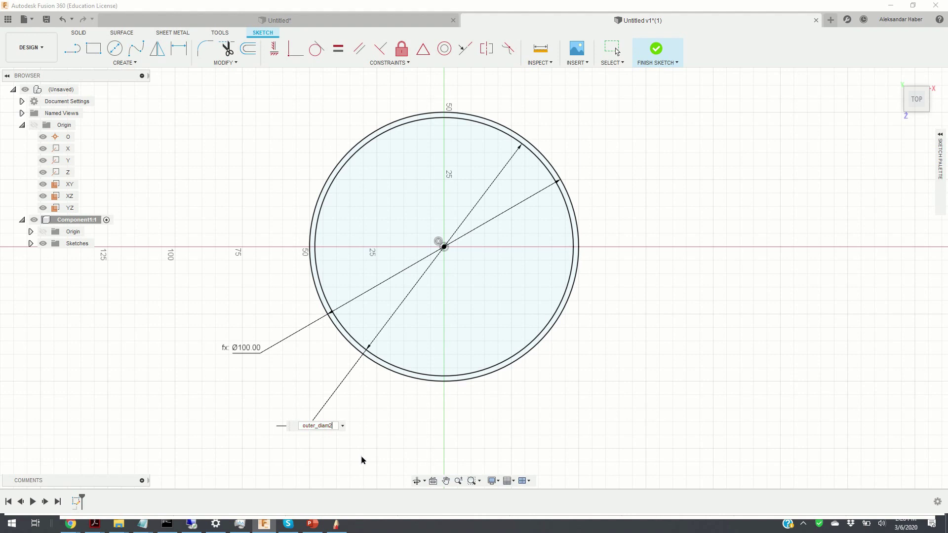
pyautogui.press('Return')
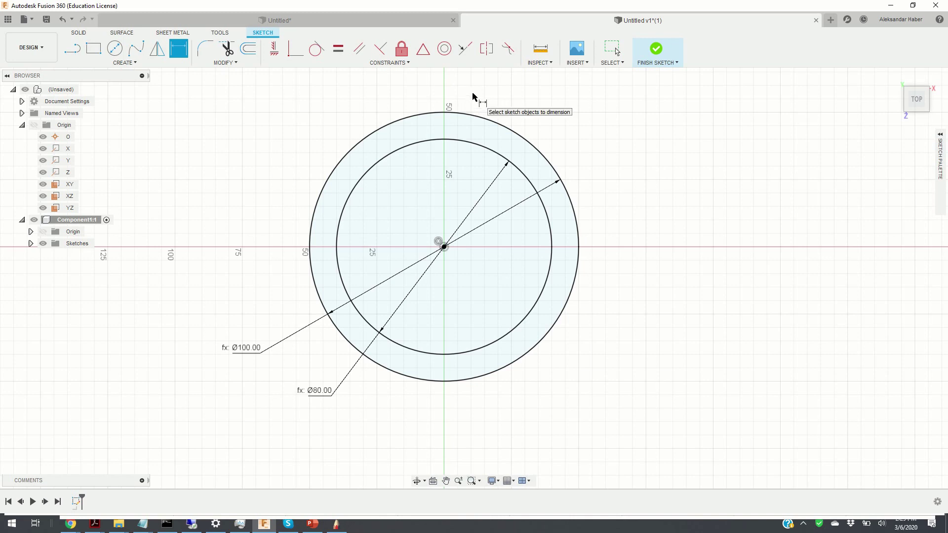
pyautogui.click(659, 51)
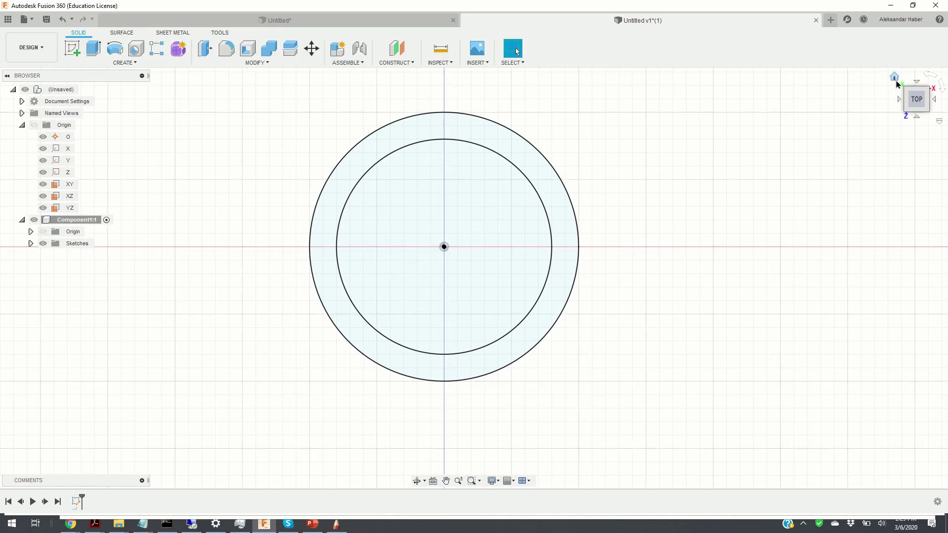
# Extrude the ring profile by the height parameter (20 mm) as a new body.
pyautogui.click(894, 79)
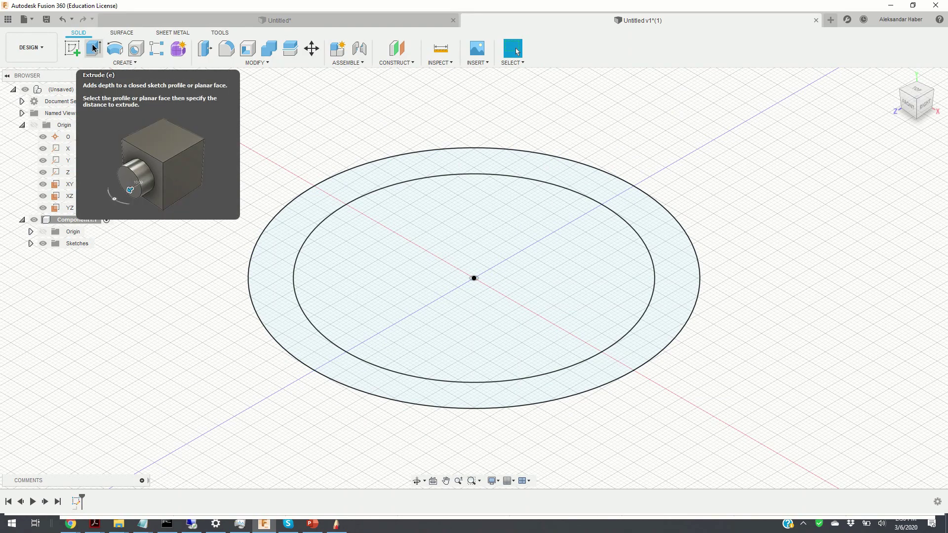
pyautogui.click(93, 48)
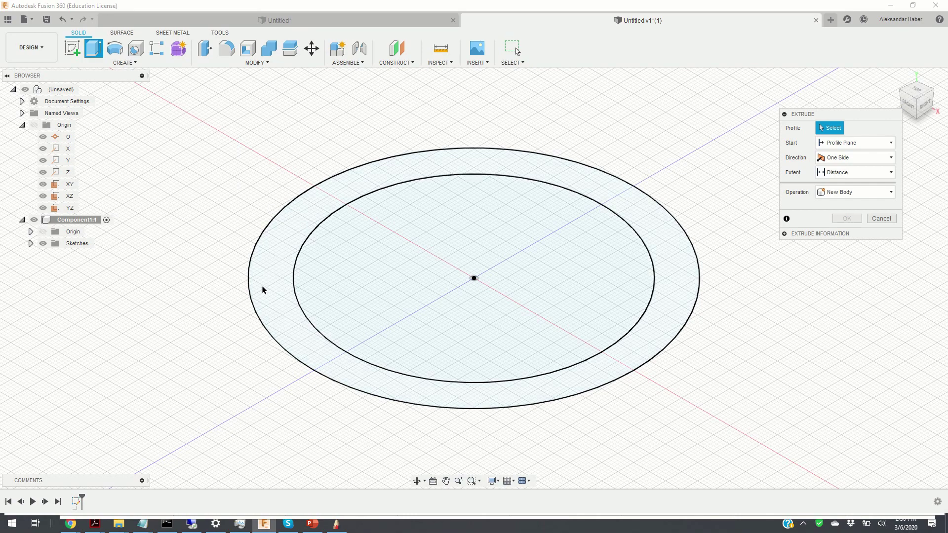
pyautogui.click(271, 298)
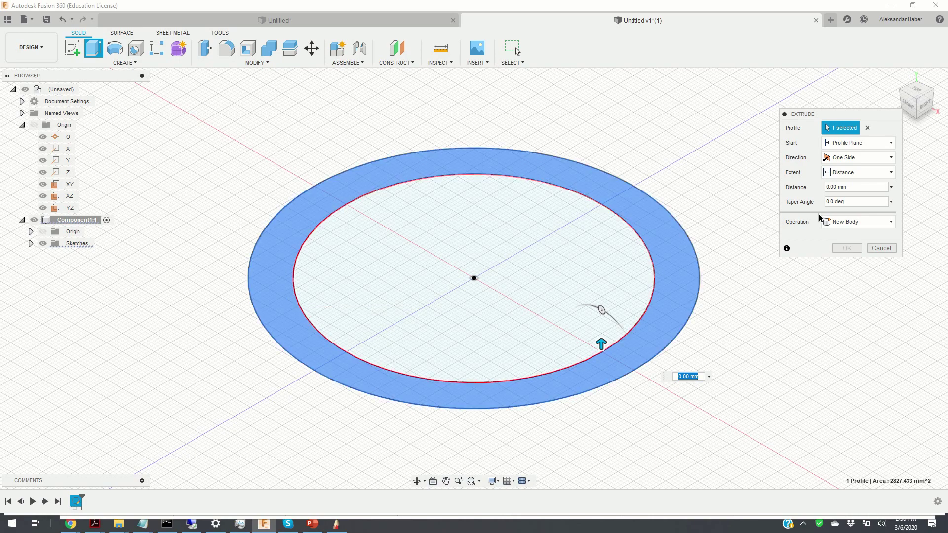
pyautogui.click(851, 186)
pyautogui.press('BackSpace')
pyautogui.press('BackSpace')
pyautogui.press('BackSpace')
pyautogui.press('BackSpace')
pyautogui.write('he')
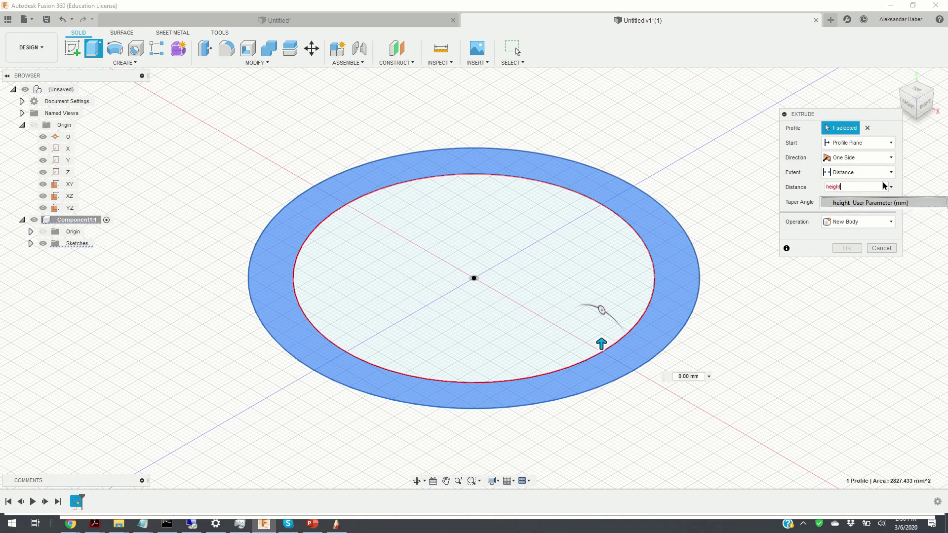
pyautogui.write('ight')
pyautogui.click(870, 204)
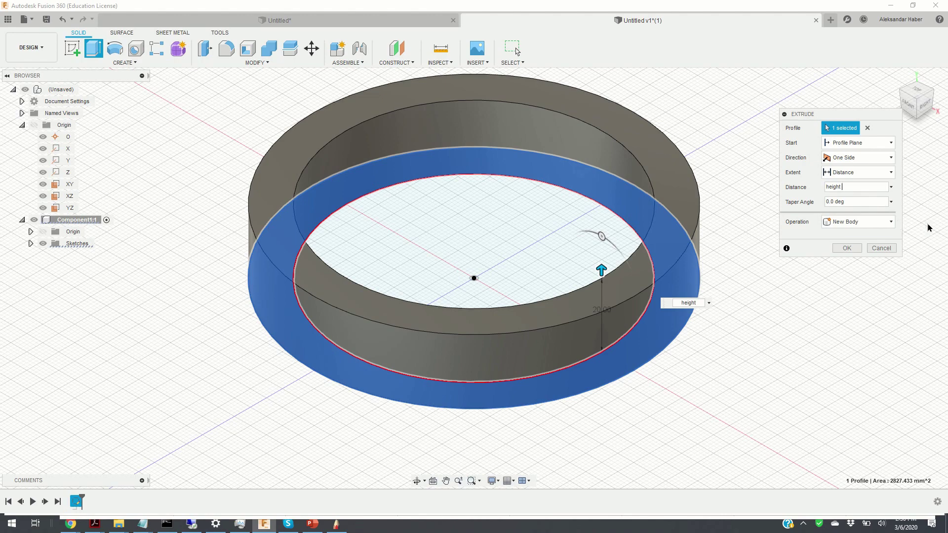
pyautogui.click(847, 248)
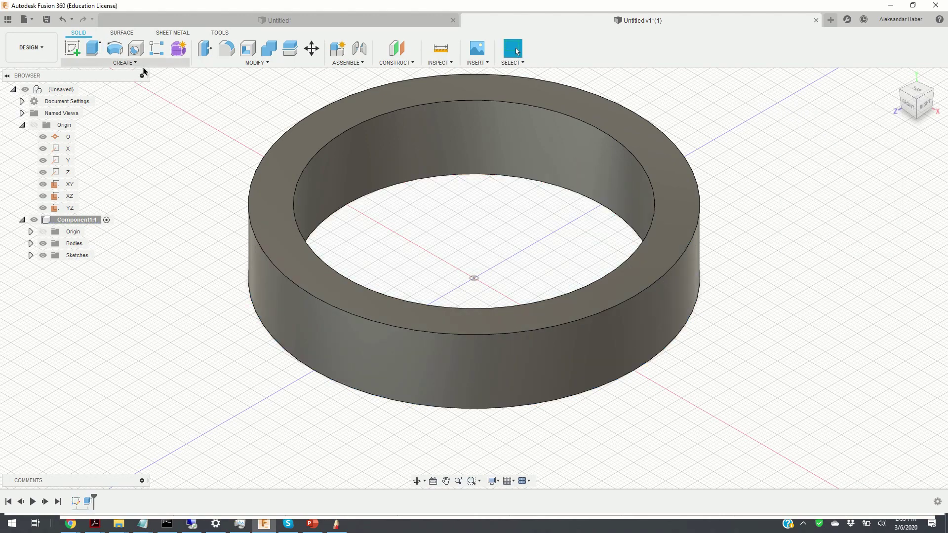
# Start an extrusion, make Sketch1 visible, and select the inner circle profile.
pyautogui.click(93, 51)
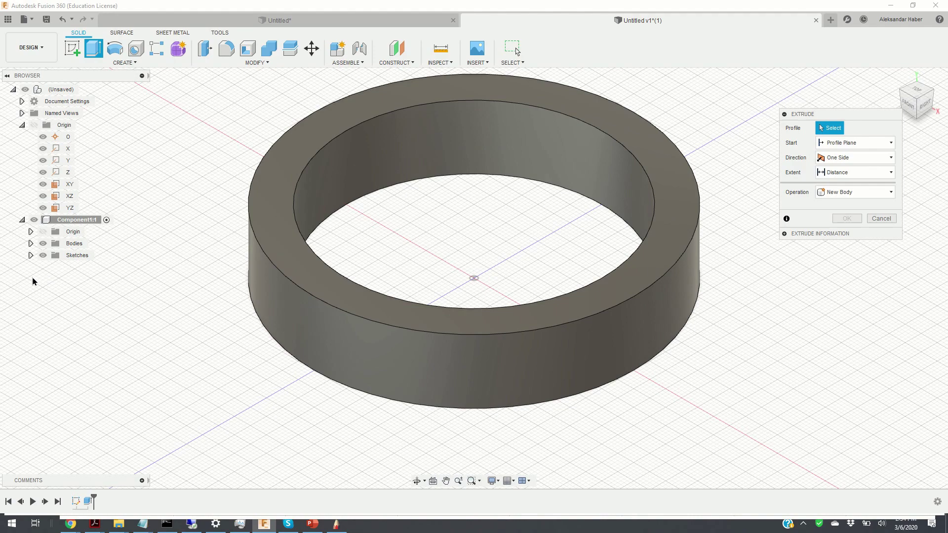
pyautogui.click(31, 255)
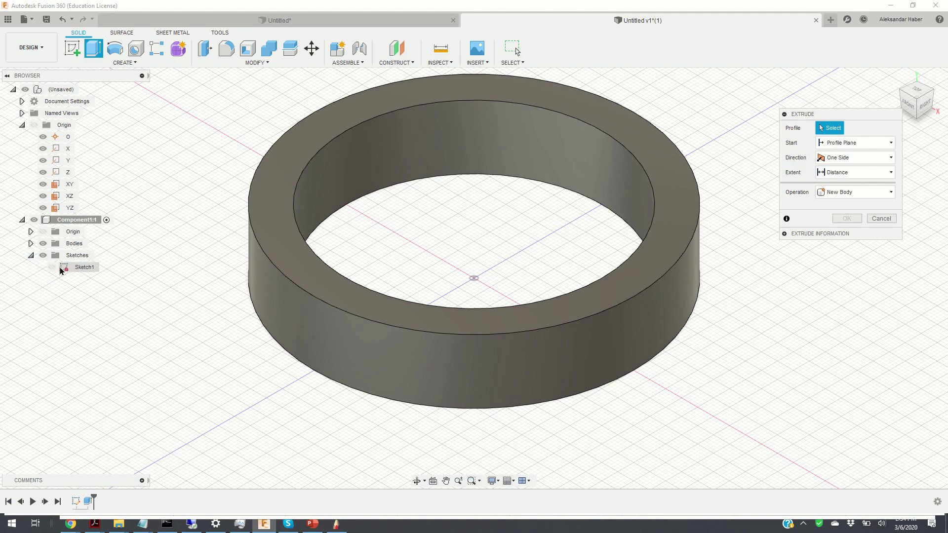
pyautogui.click(52, 267)
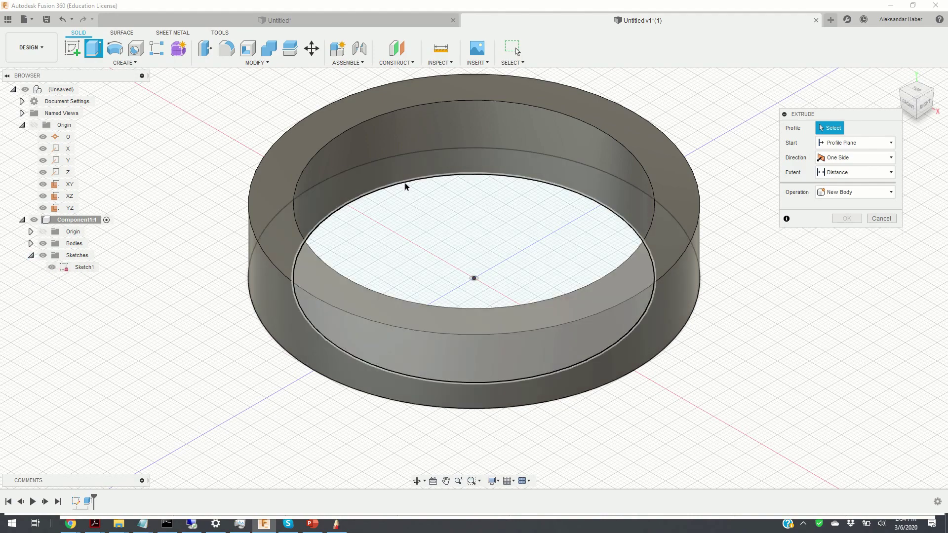
pyautogui.click(404, 183)
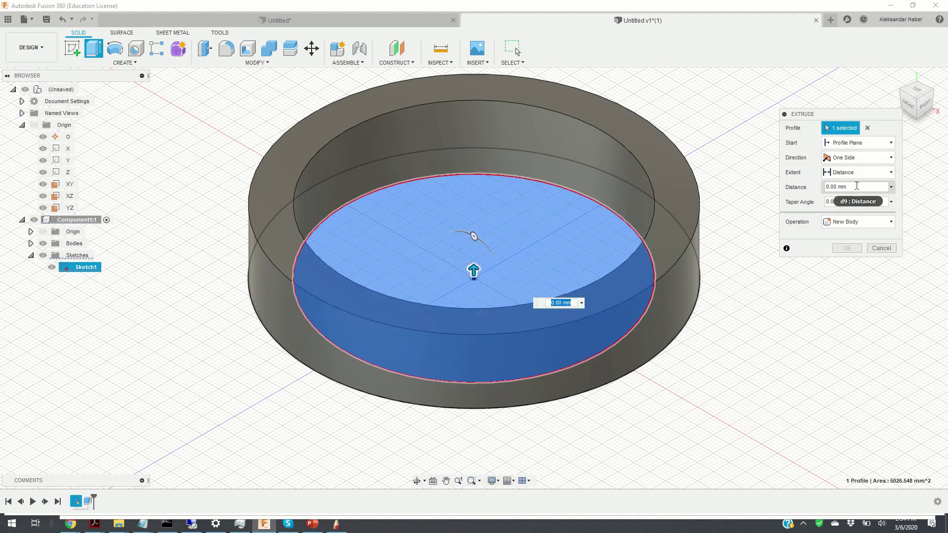
# Extrude the inner disc by height -depth using the Join operation.
pyautogui.click(856, 186)
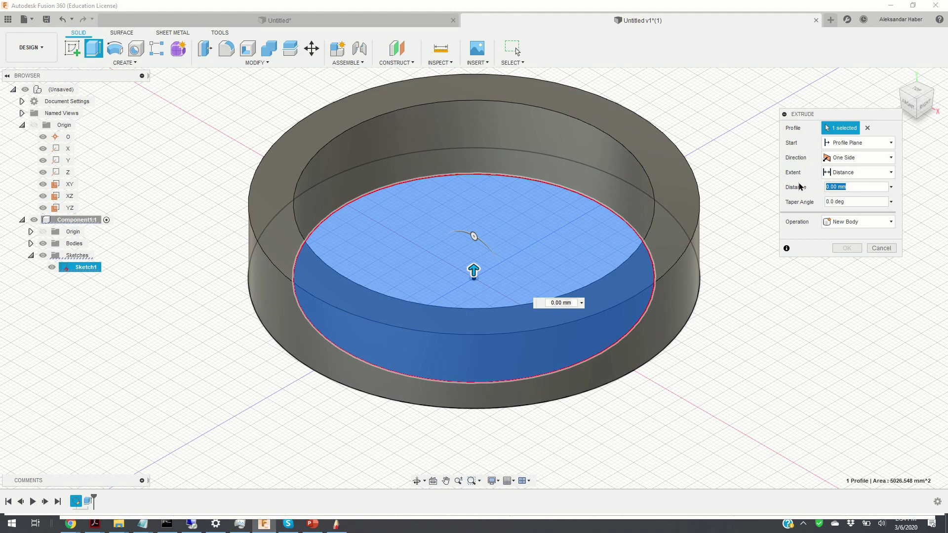
pyautogui.write('he')
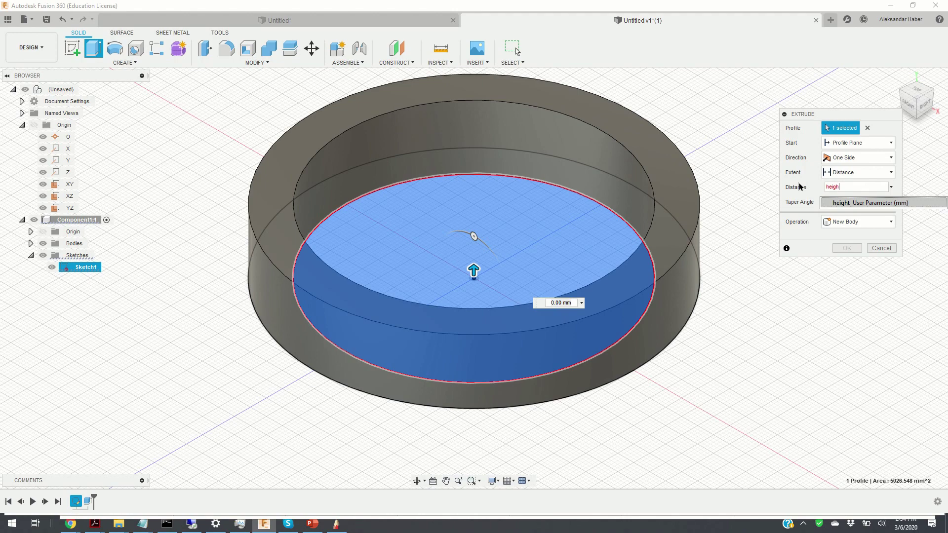
pyautogui.write('igh')
pyautogui.click(872, 208)
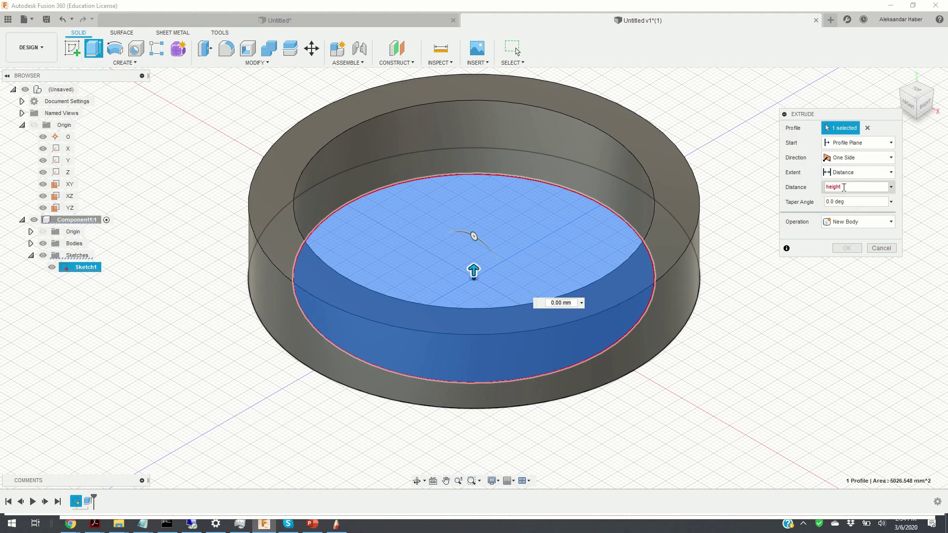
pyautogui.write('-')
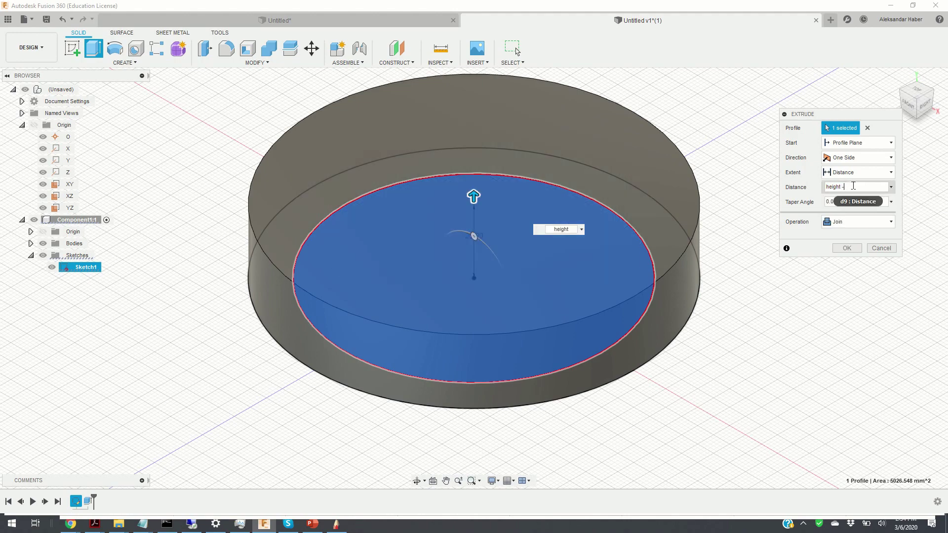
pyautogui.write('depth')
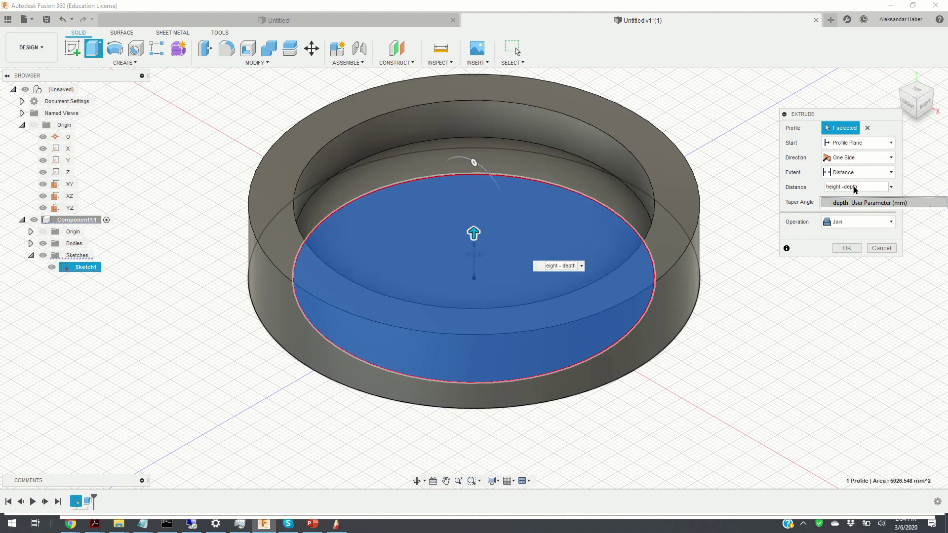
pyautogui.click(847, 204)
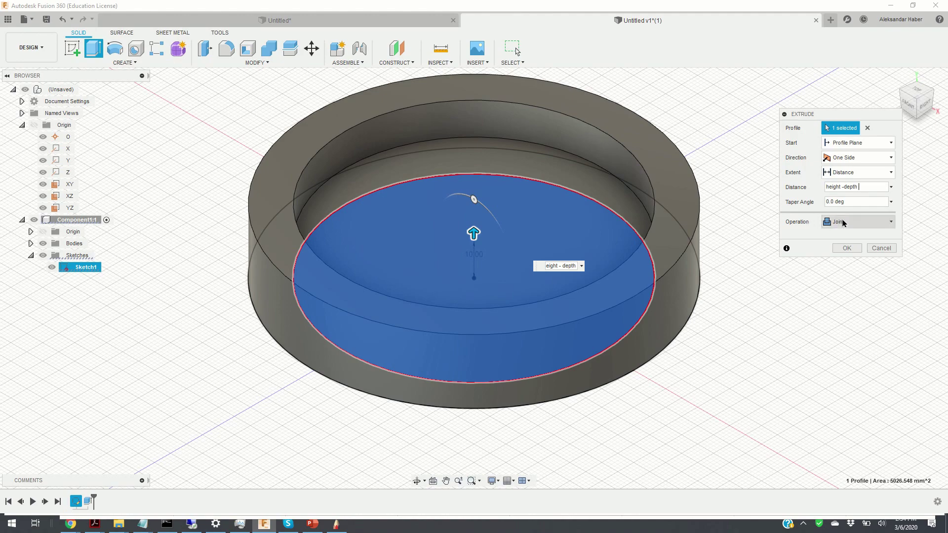
pyautogui.click(886, 222)
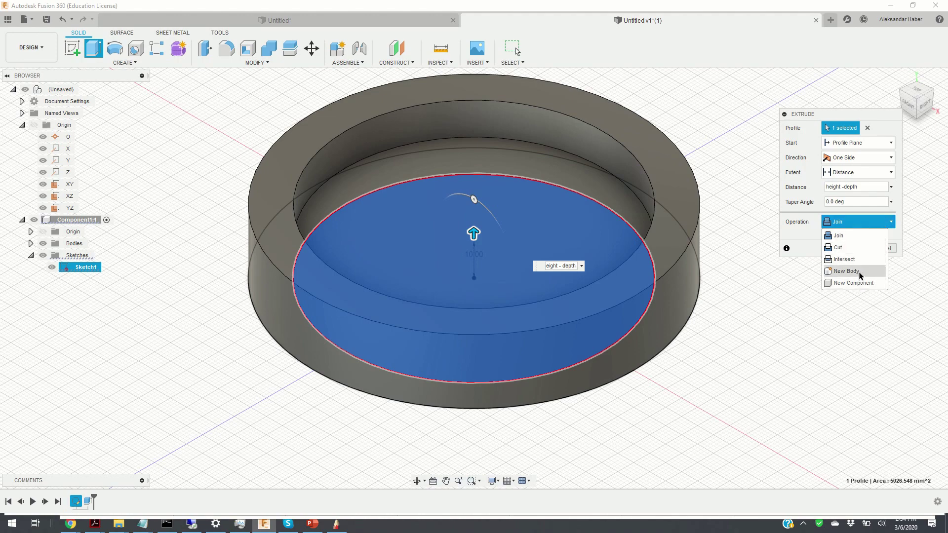
pyautogui.click(852, 226)
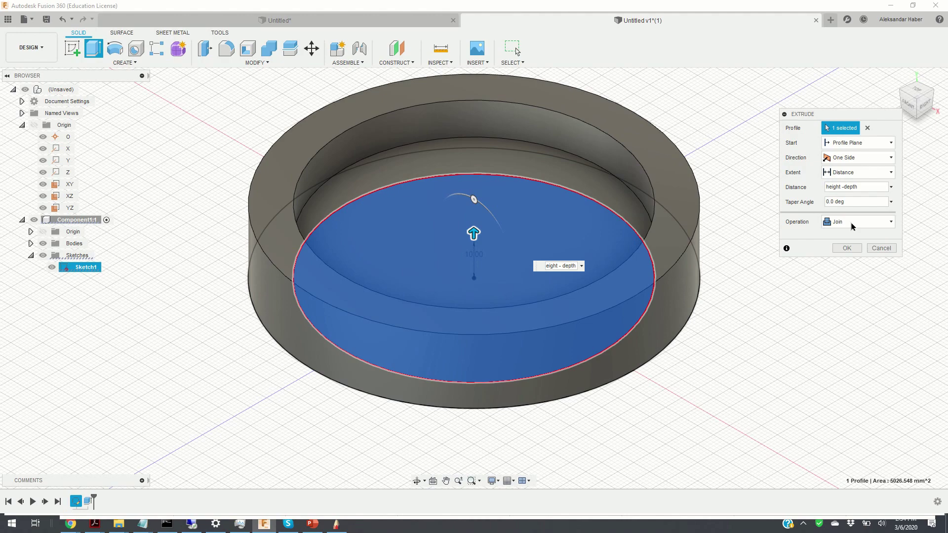
pyautogui.click(847, 248)
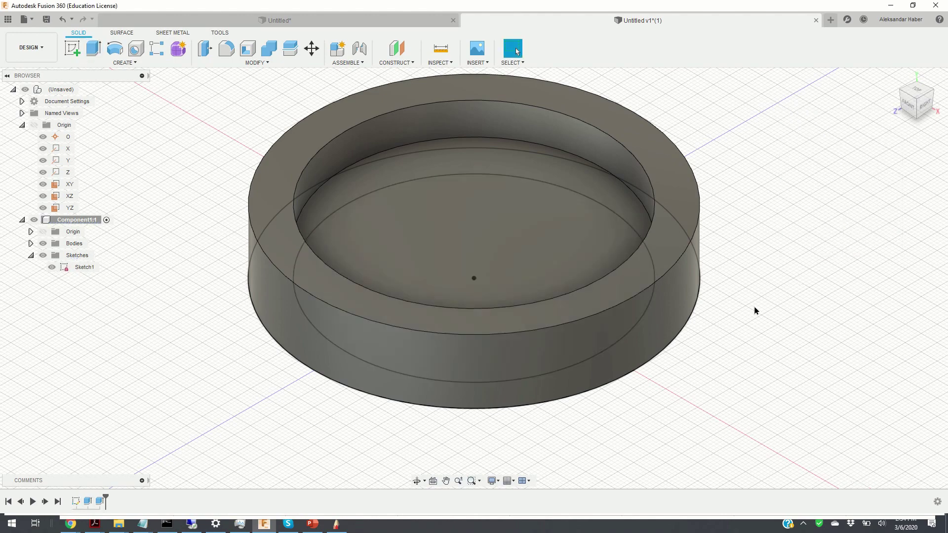
# Orbit and zoom out, then choose Edit Sketch on Sketch1 in the browser.
pyautogui.click(416, 481)
pyautogui.moveTo(440, 416); pyautogui.dragTo(505, 328)
pyautogui.scroll(-4, 518, 277)
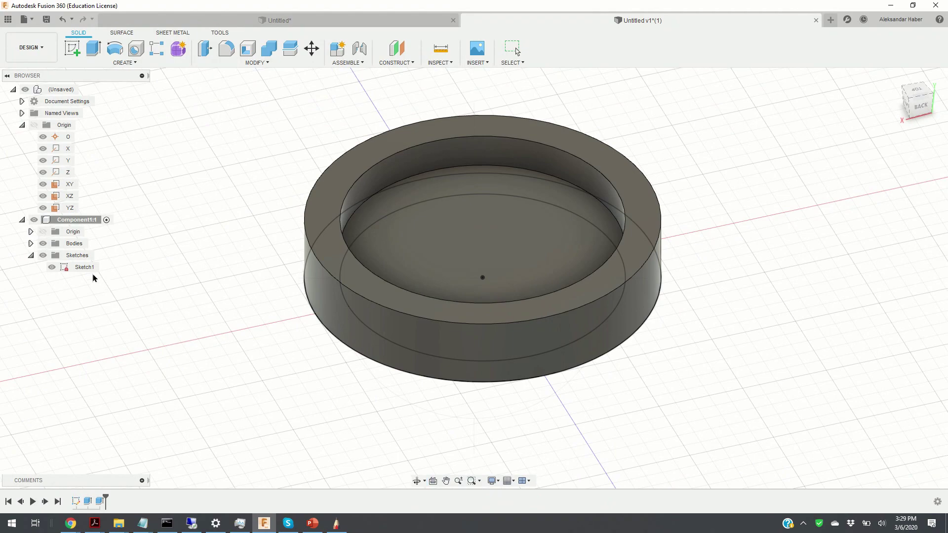
pyautogui.click(90, 271)
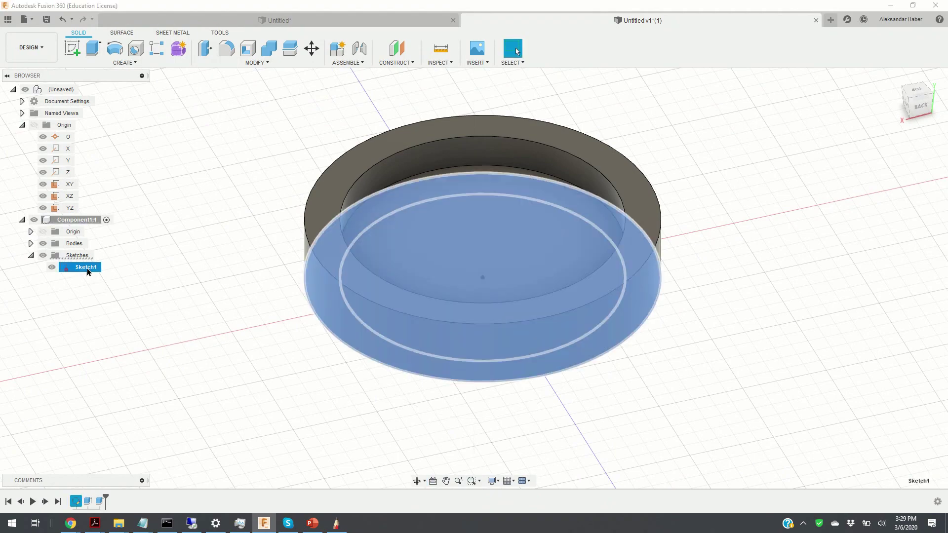
pyautogui.rightClick(89, 273)
pyautogui.click(118, 300)
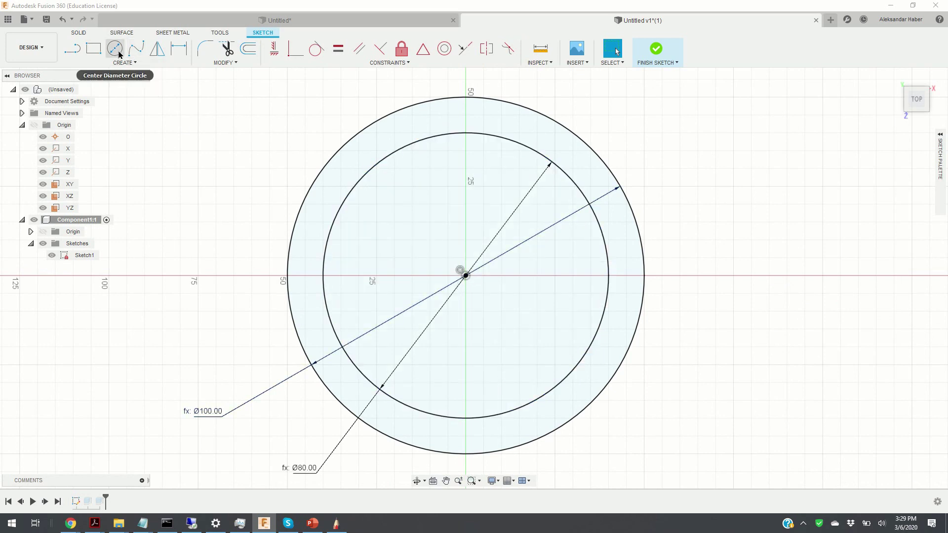
# Draw a new Center Diameter circle centred at the origin in Sketch1.
pyautogui.click(114, 48)
pyautogui.click(466, 277)
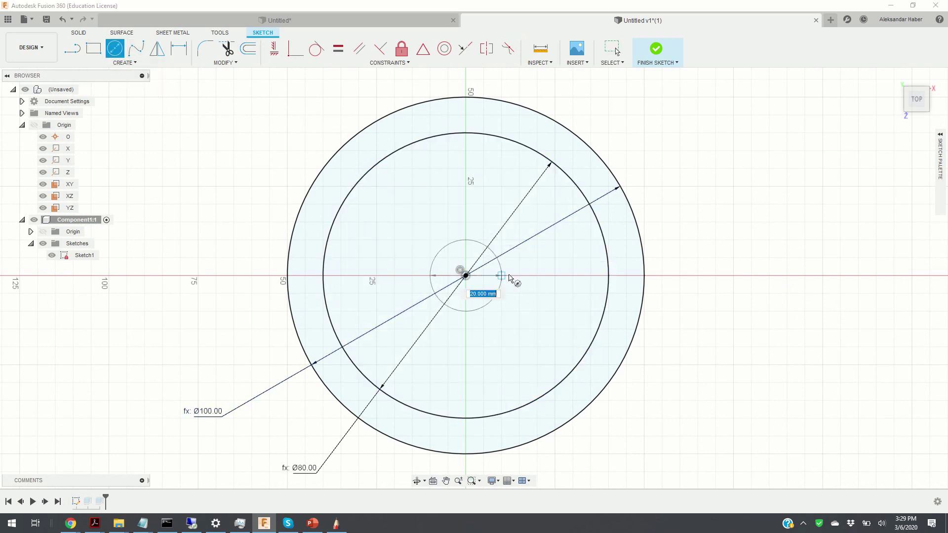
pyautogui.click(532, 293)
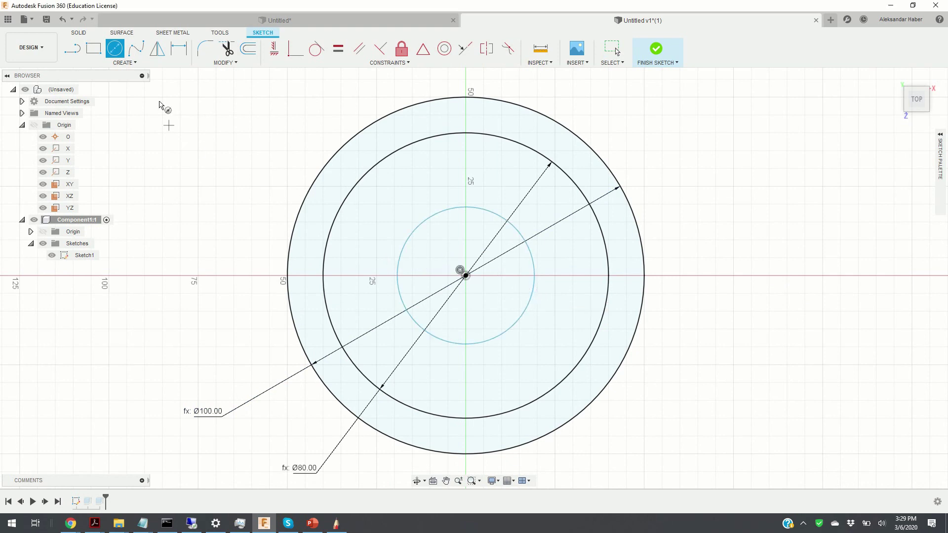
# Dimension the new circle's diameter with inner_diam1 (40 mm) and finish the sketch.
pyautogui.click(178, 48)
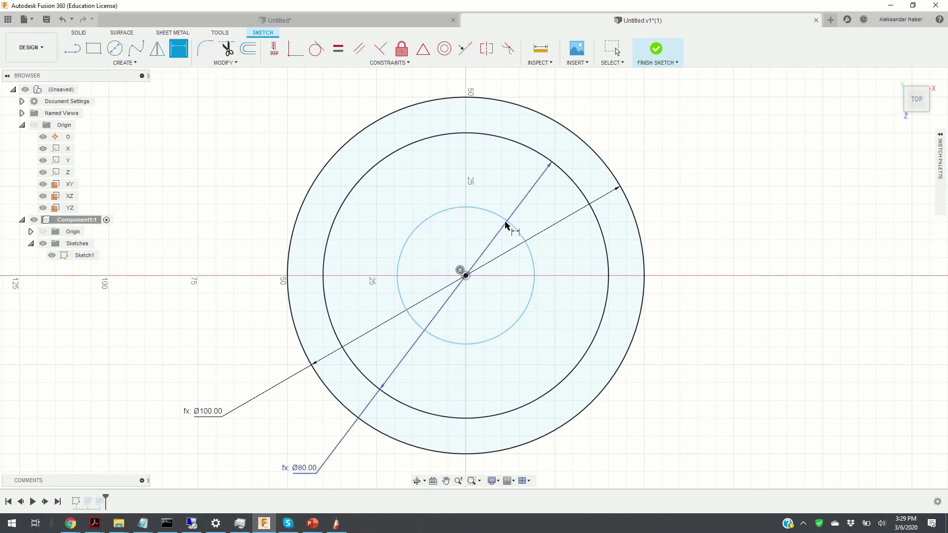
pyautogui.click(526, 236)
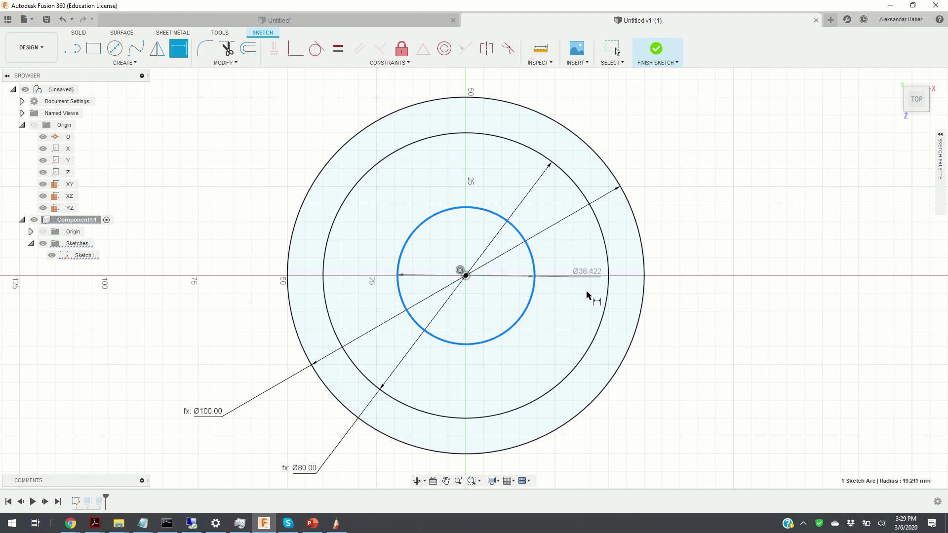
pyautogui.click(711, 398)
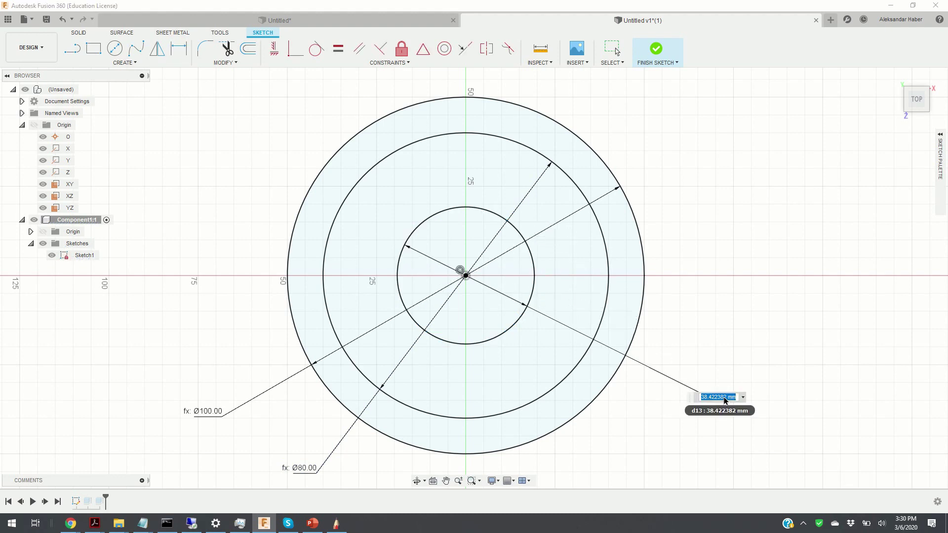
pyautogui.write('inner')
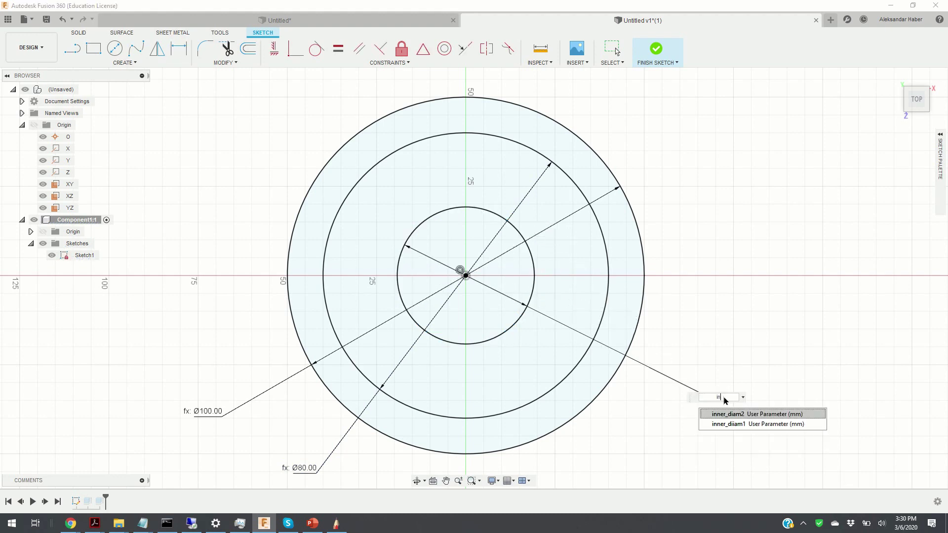
pyautogui.click(751, 425)
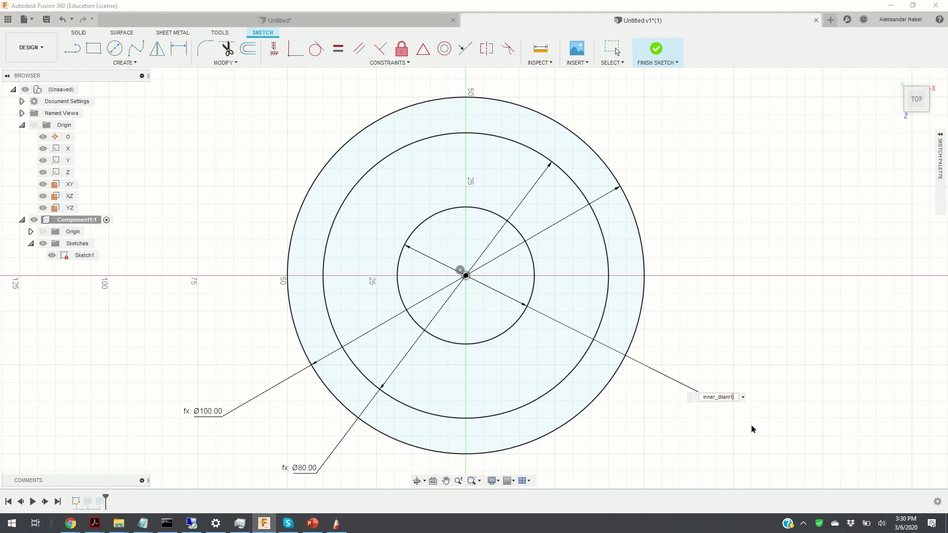
pyautogui.press('Return')
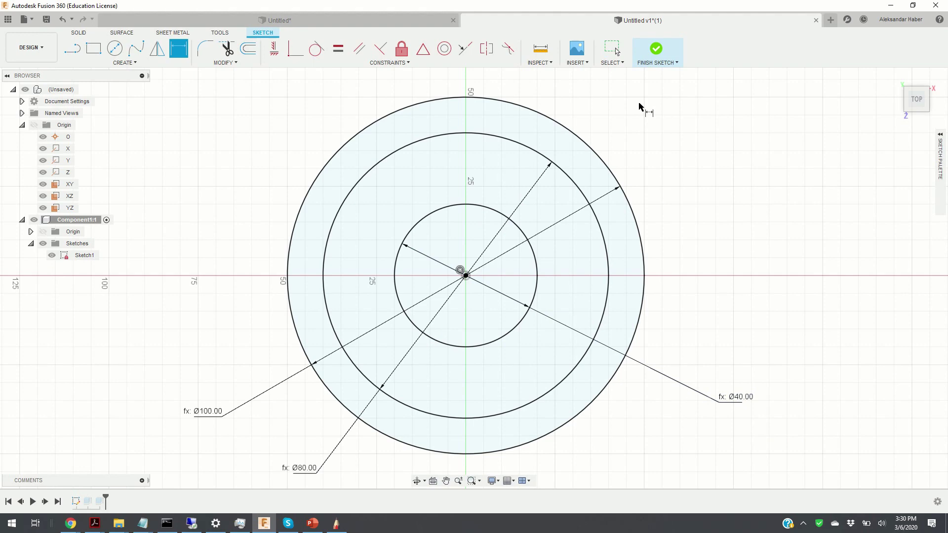
pyautogui.click(657, 52)
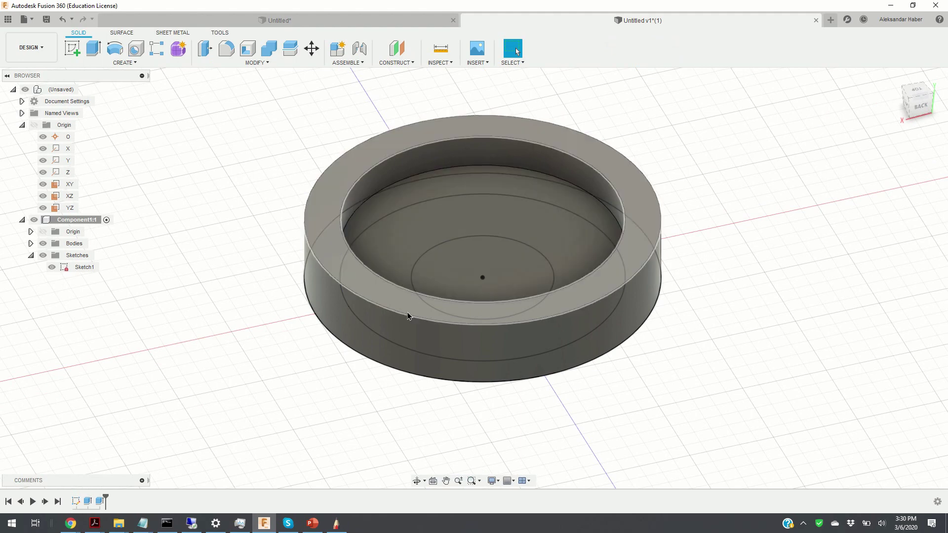
# Expand the component's bodies and switch Body1's visibility off, leaving Sketch1's three circles showing.
pyautogui.click(75, 269)
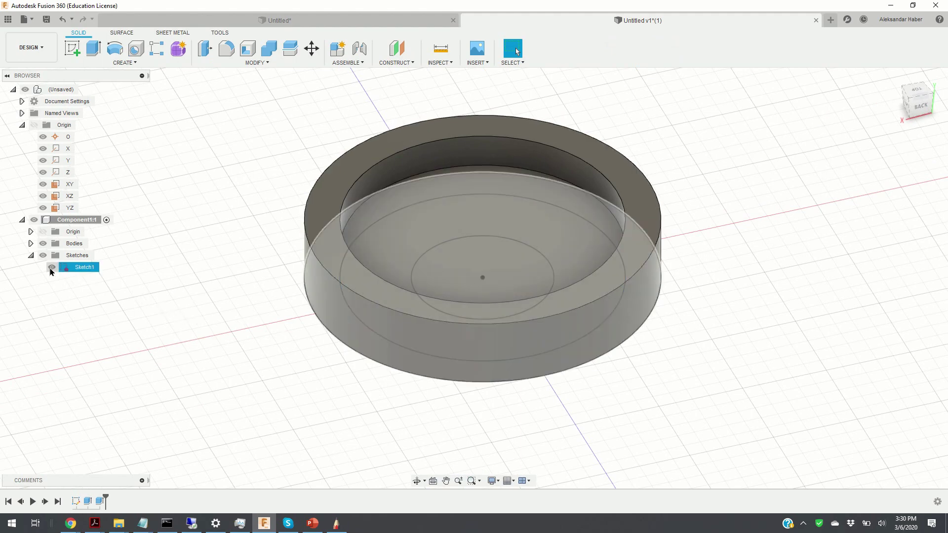
pyautogui.click(31, 243)
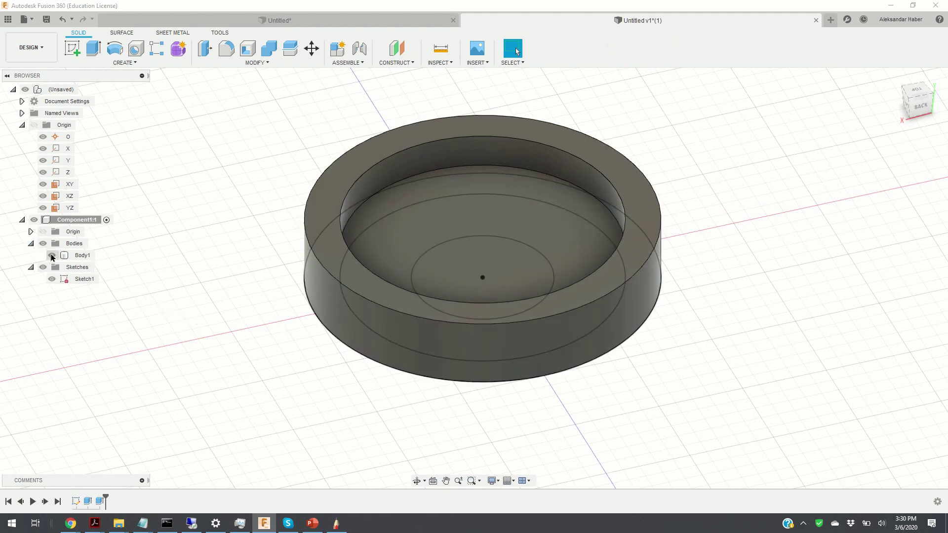
pyautogui.click(52, 255)
pyautogui.click(63, 255)
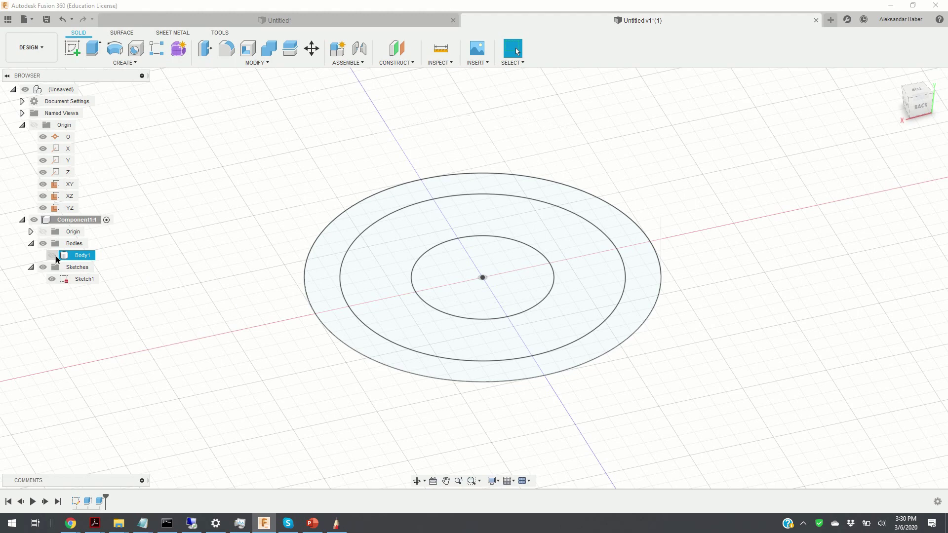
pyautogui.press('Escape')
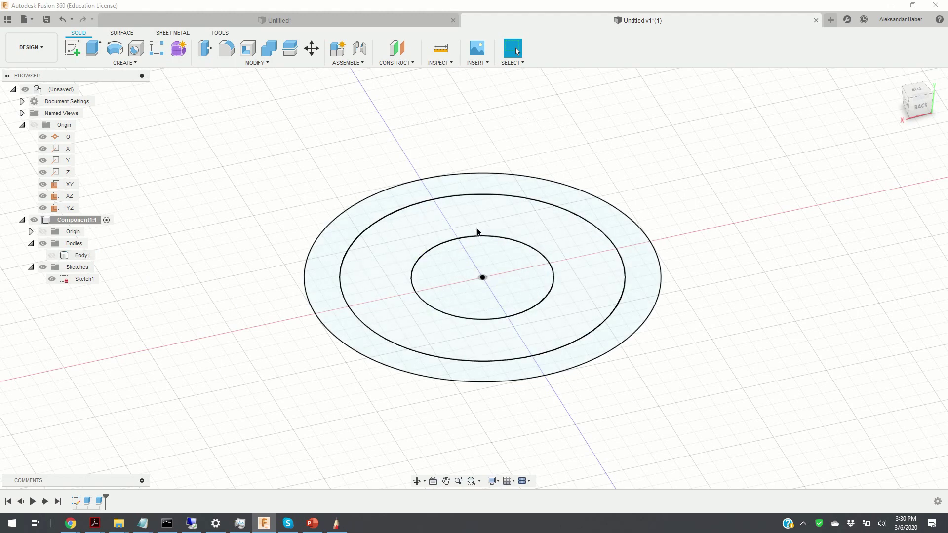
pyautogui.click(54, 255)
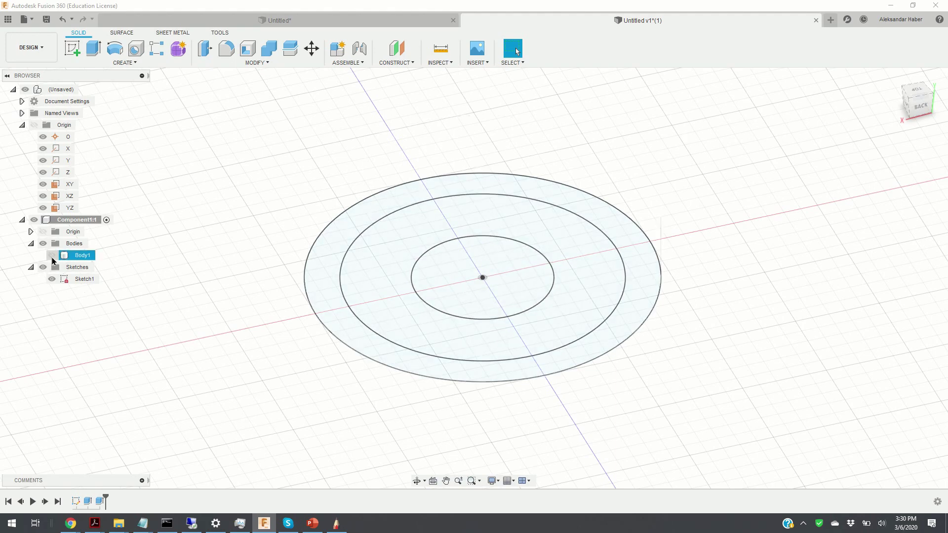
pyautogui.click(51, 255)
pyautogui.click(52, 256)
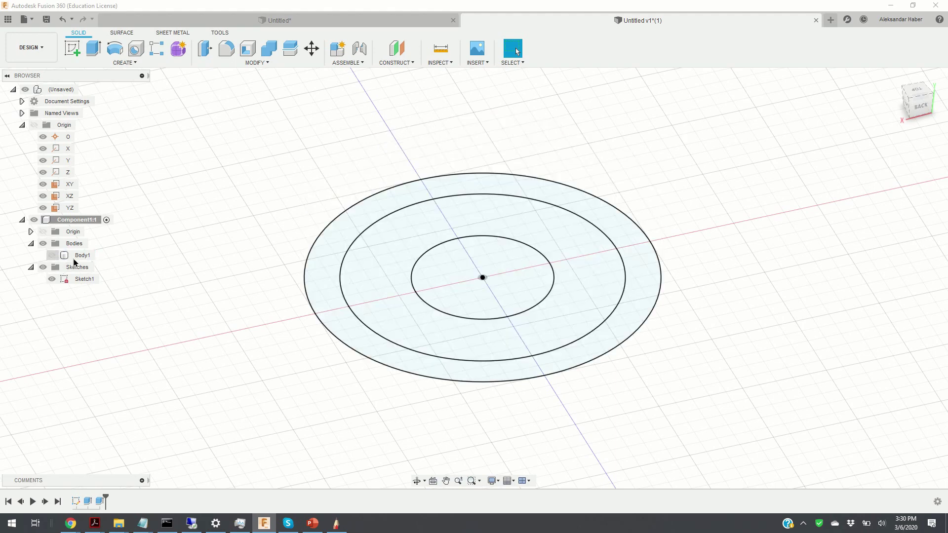
pyautogui.click(52, 256)
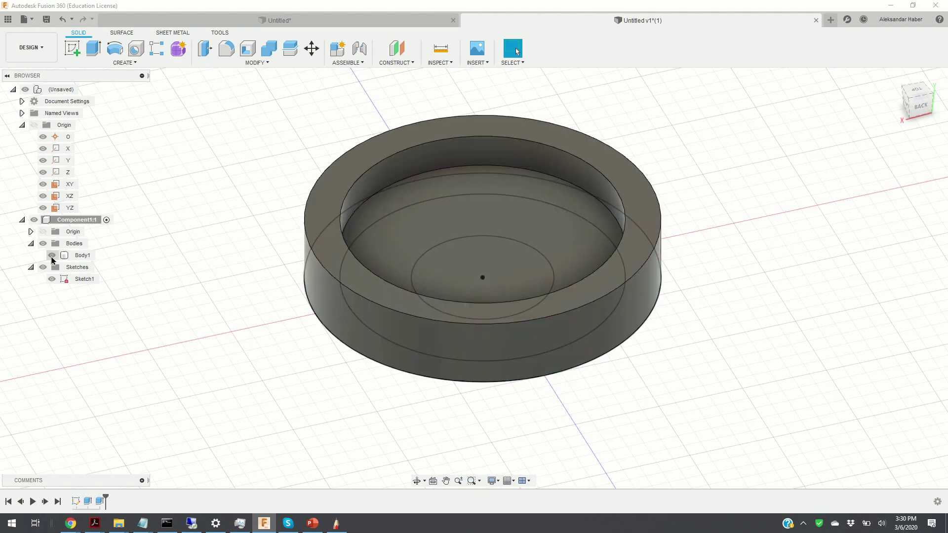
pyautogui.click(52, 255)
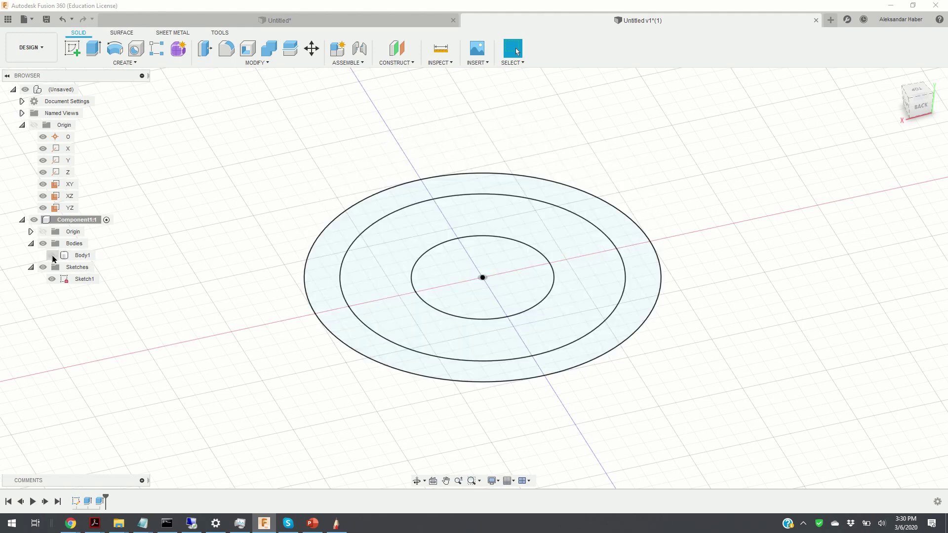
pyautogui.click(52, 256)
pyautogui.click(52, 255)
# Extrude the central Ø40 circle as a new body, with distance set to the height parameter.
pyautogui.click(93, 49)
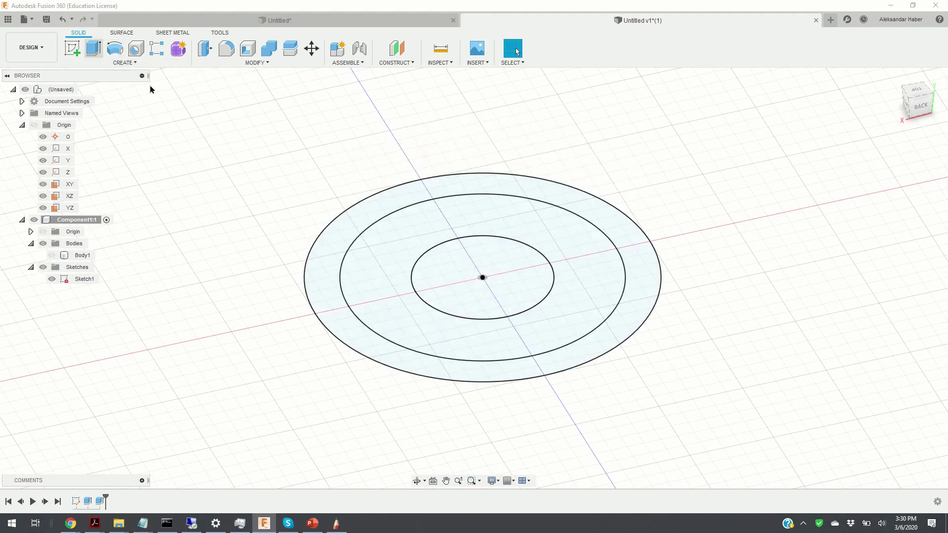
pyautogui.click(545, 291)
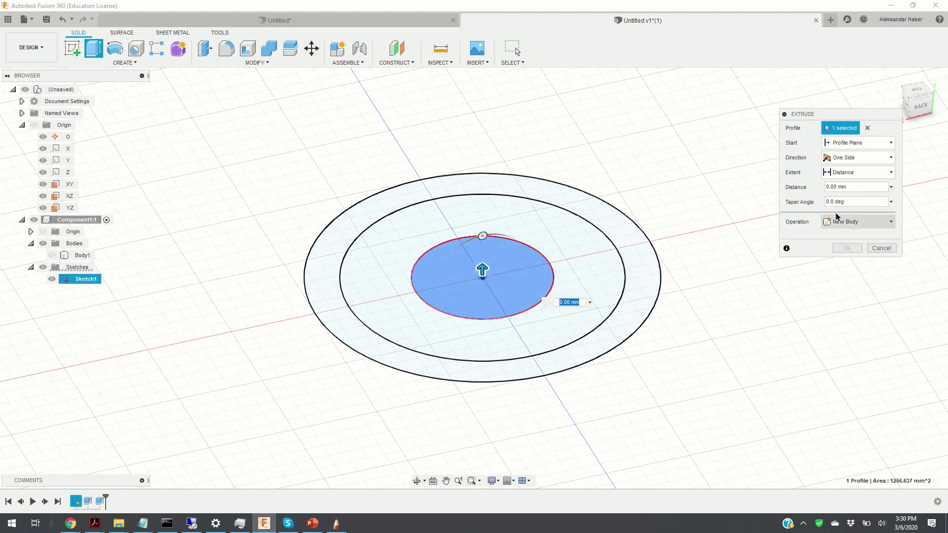
pyautogui.click(859, 188)
pyautogui.doubleClick(860, 188)
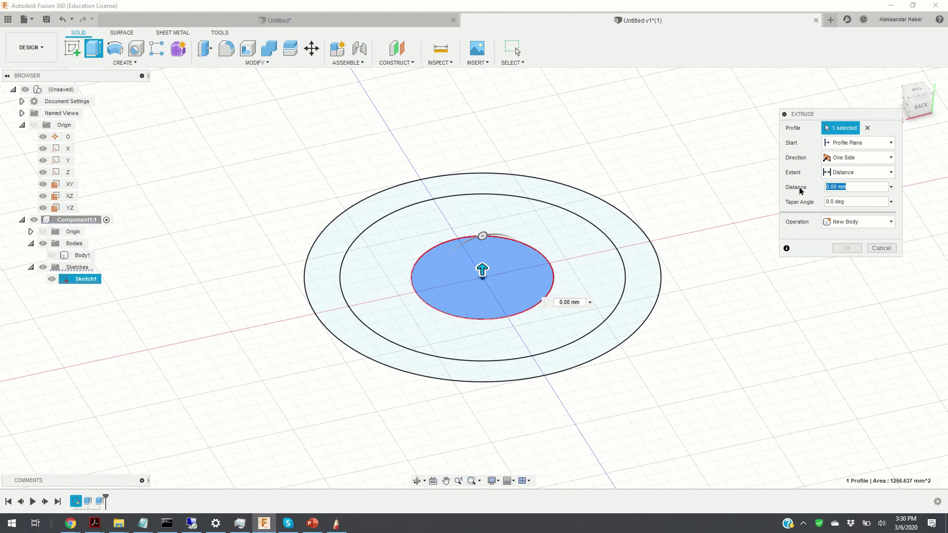
pyautogui.write('height')
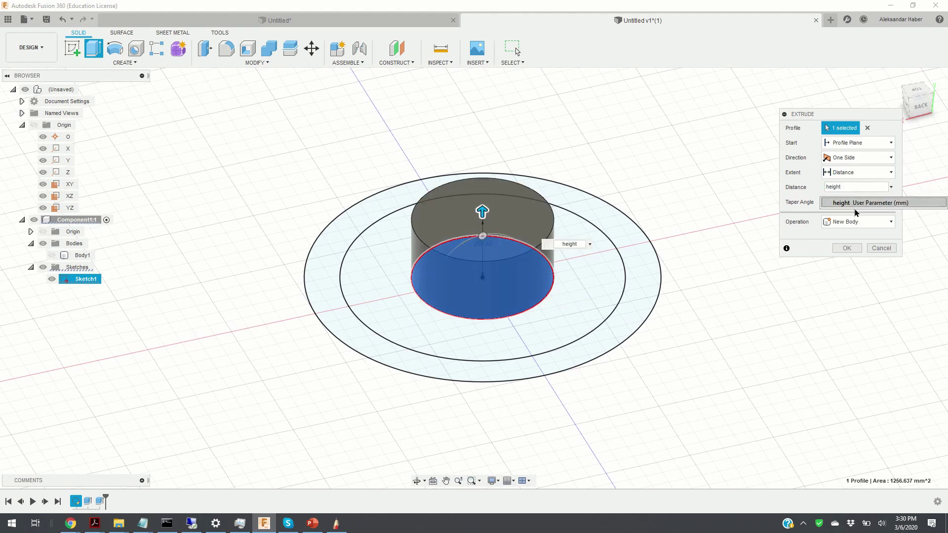
pyautogui.click(871, 207)
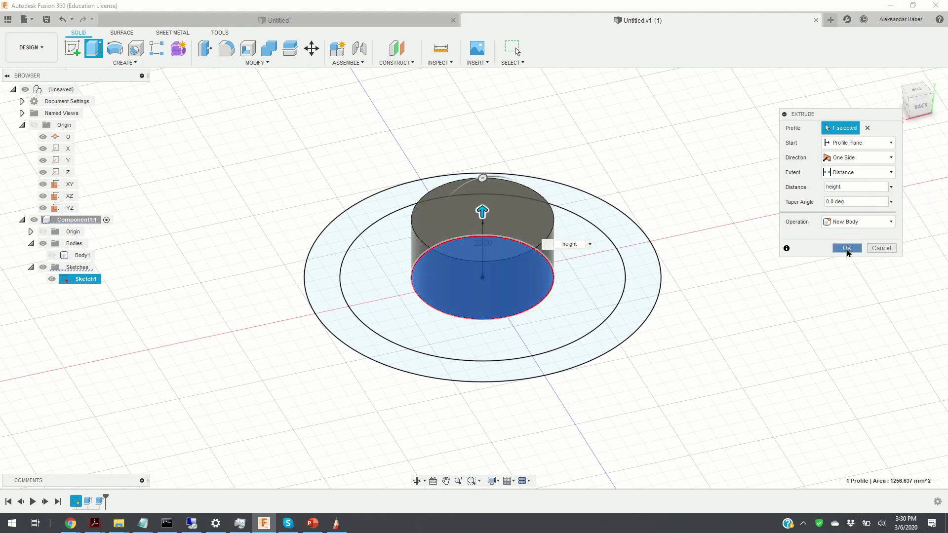
pyautogui.click(846, 247)
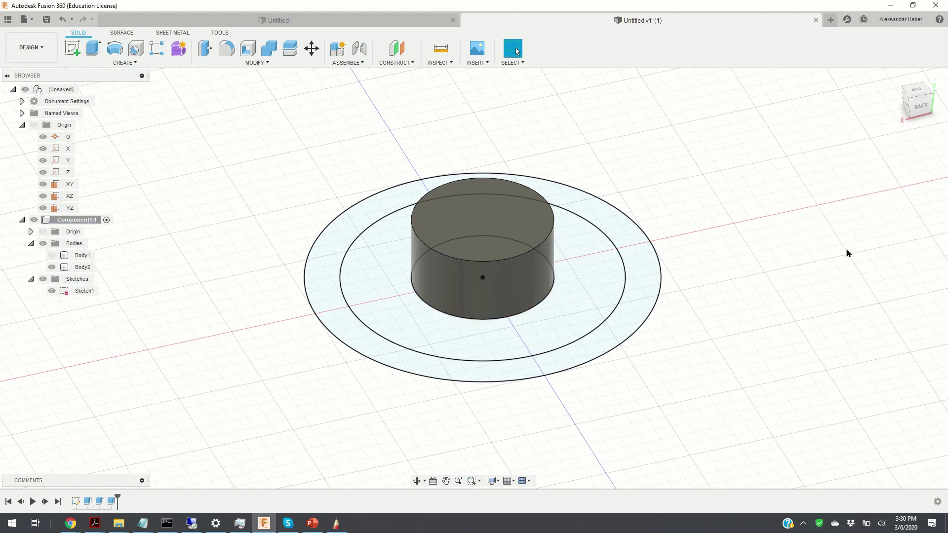
pyautogui.click(553, 243)
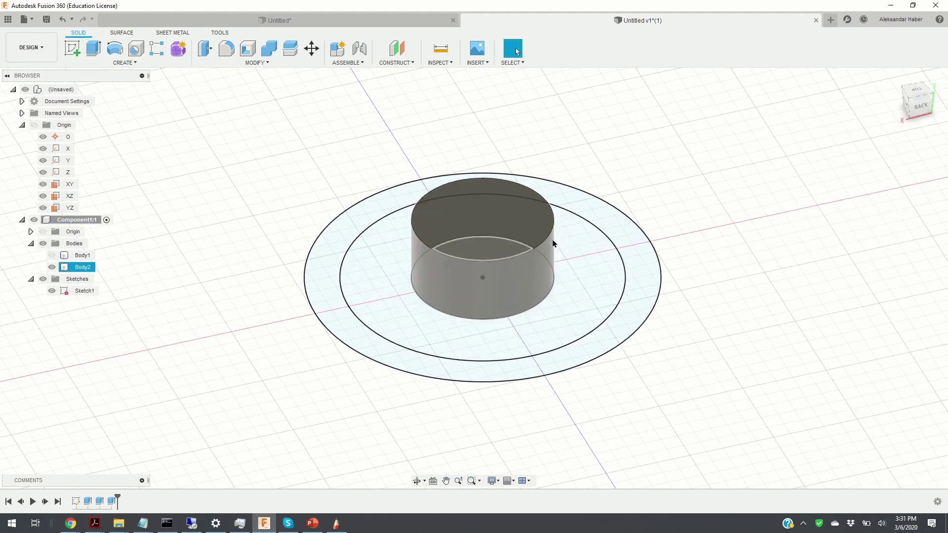
pyautogui.click(553, 244)
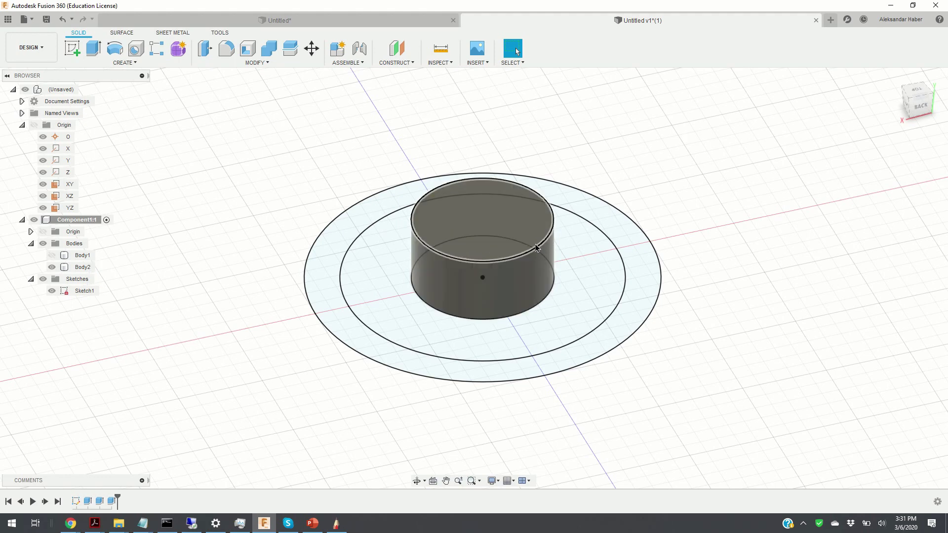
pyautogui.click(541, 249)
pyautogui.click(550, 251)
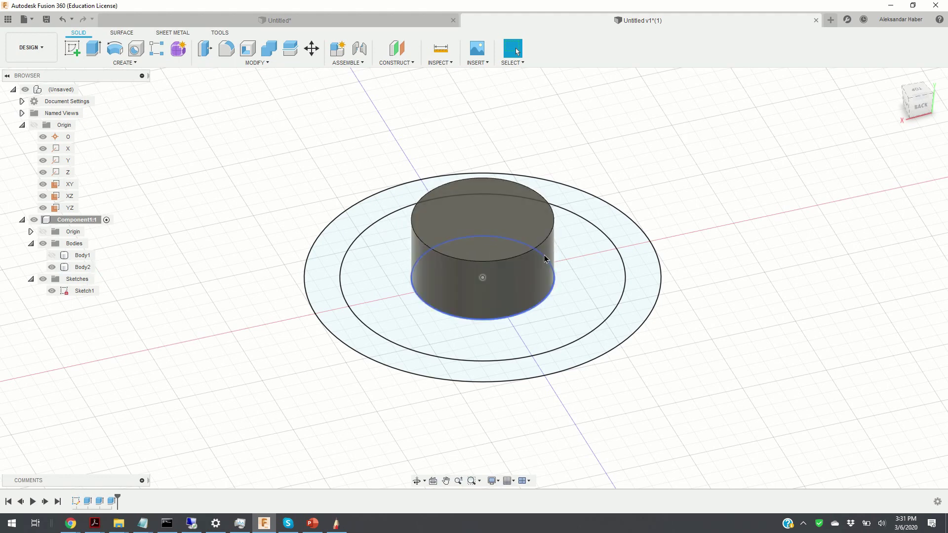
pyautogui.click(537, 259)
pyautogui.click(537, 260)
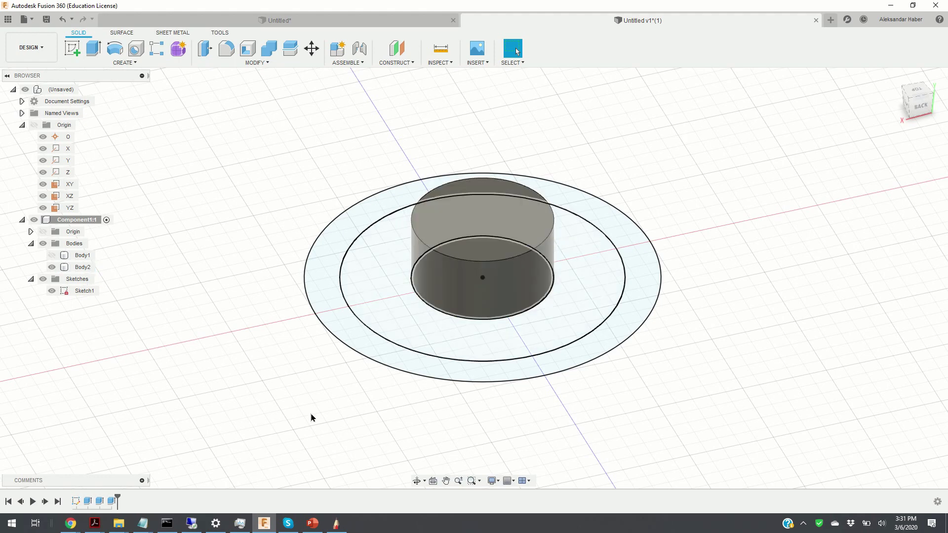
pyautogui.click(494, 188)
pyautogui.click(507, 285)
pyautogui.click(529, 238)
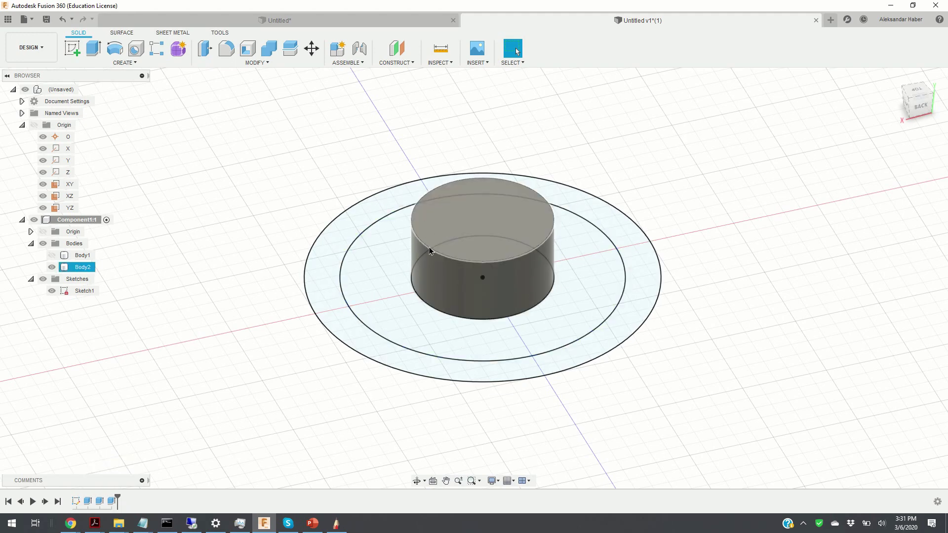
pyautogui.click(444, 217)
pyautogui.click(487, 271)
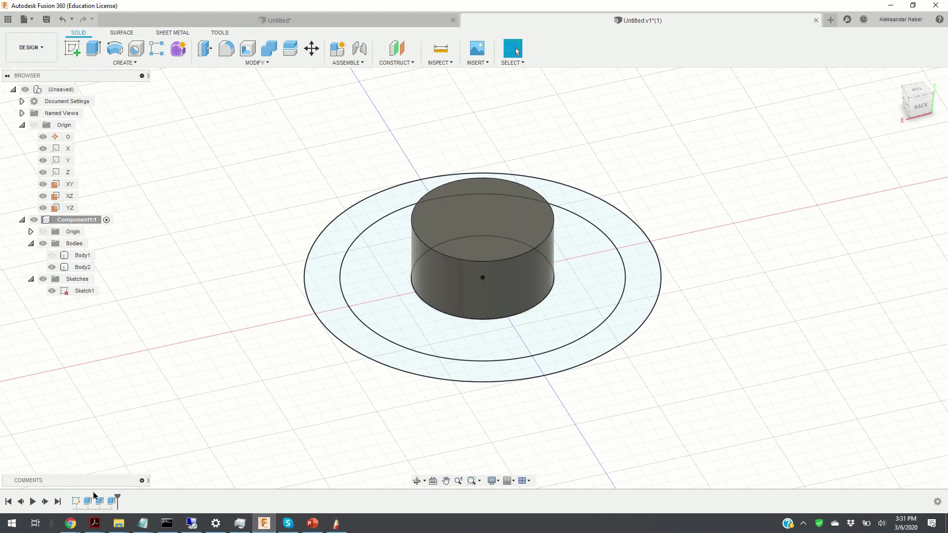
pyautogui.click(111, 501)
# Edit the cylinder extrusion so its operation is Join, merging it into the visible Body1.
pyautogui.rightClick(112, 503)
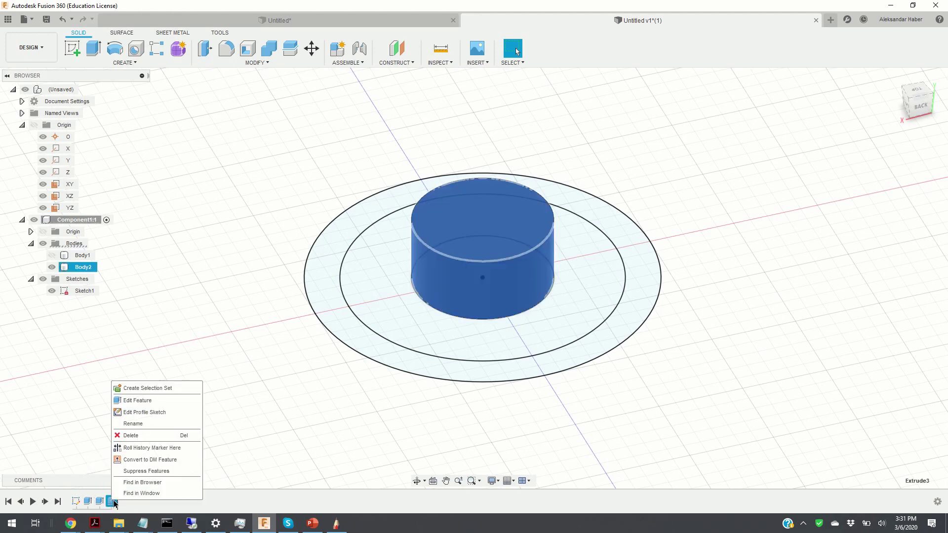
pyautogui.click(138, 400)
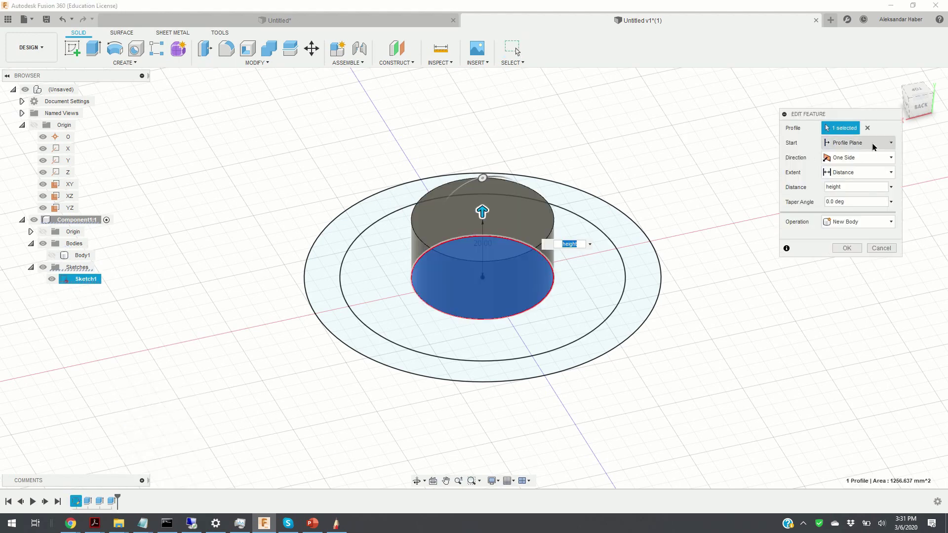
pyautogui.click(887, 227)
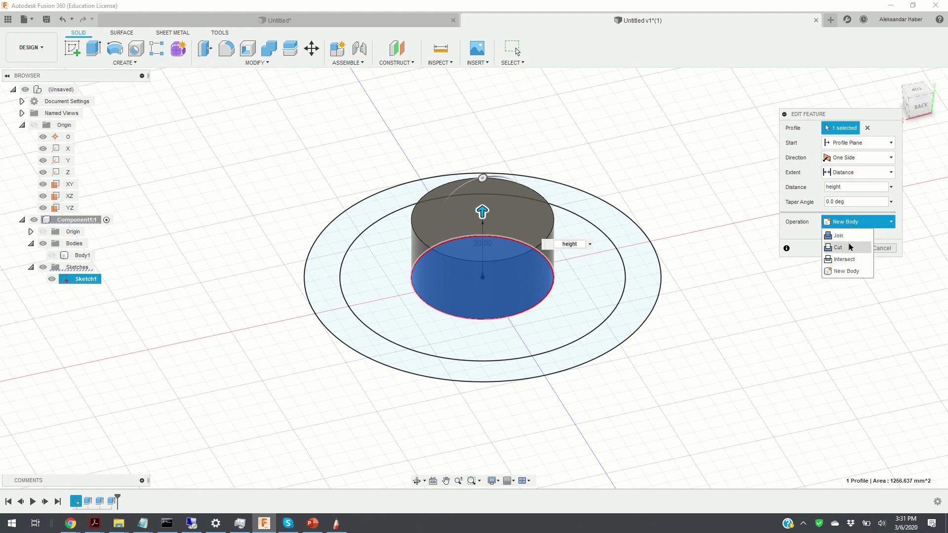
pyautogui.click(840, 235)
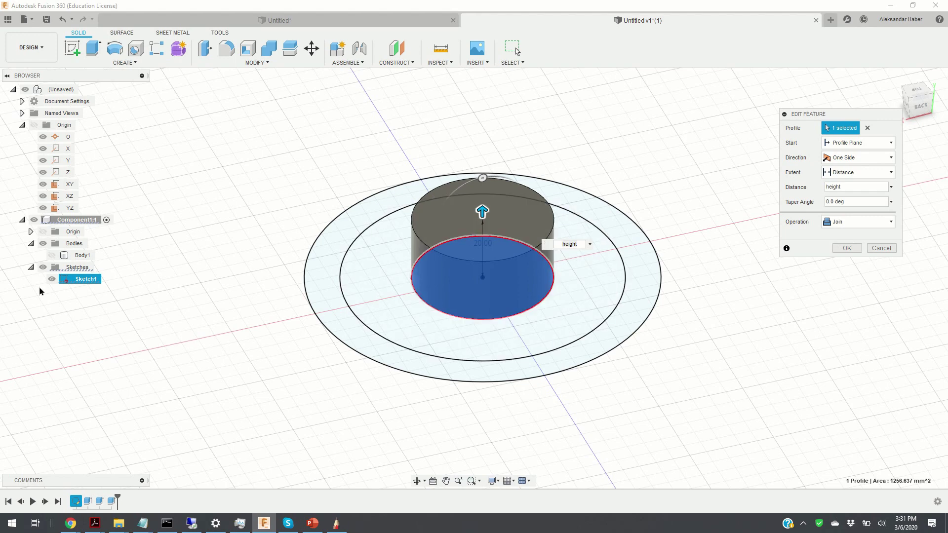
pyautogui.click(51, 256)
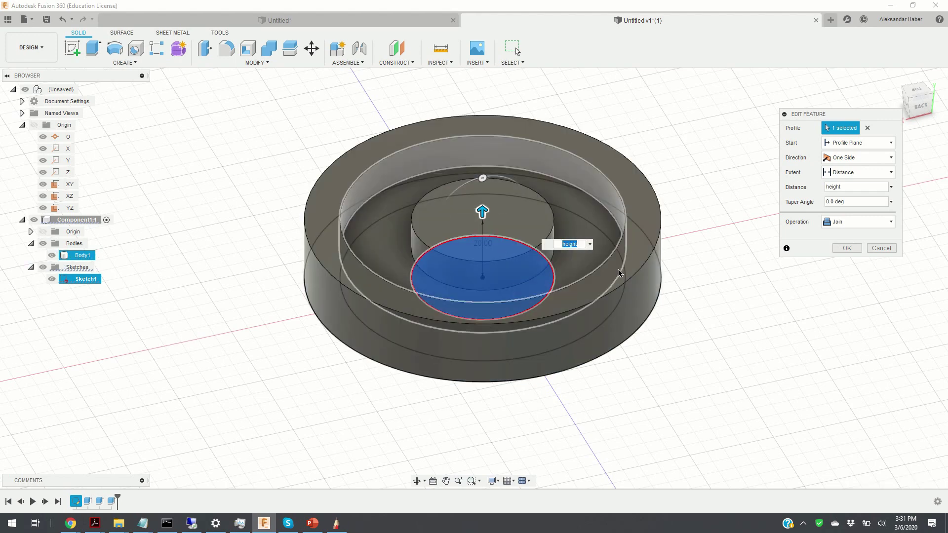
pyautogui.click(846, 247)
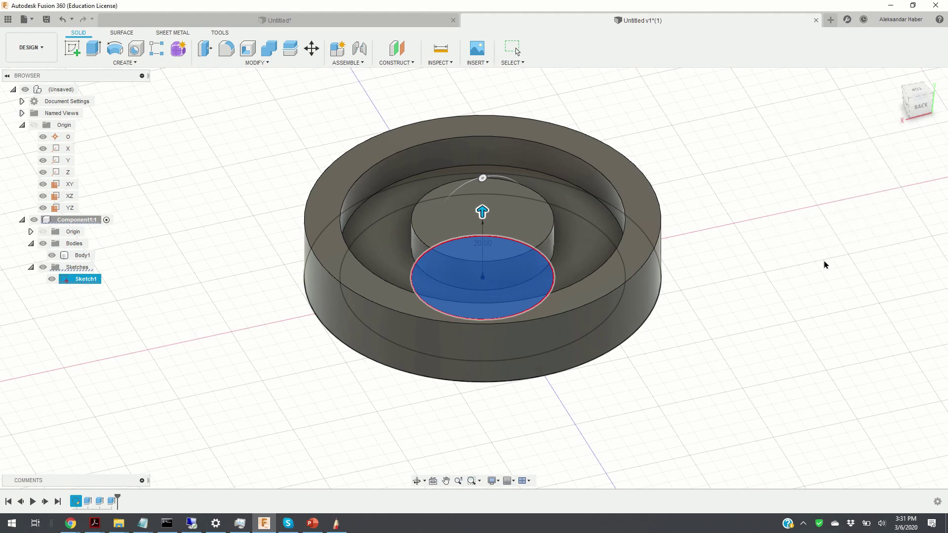
pyautogui.press('Escape')
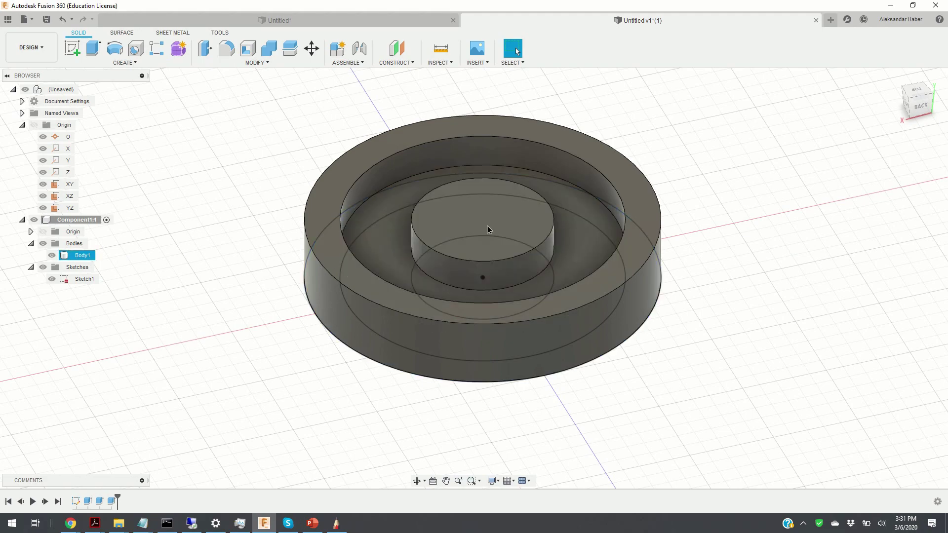
# Zoom to inspect the central hub and select Body1 in the Browser.
pyautogui.scroll(5, 490, 282)
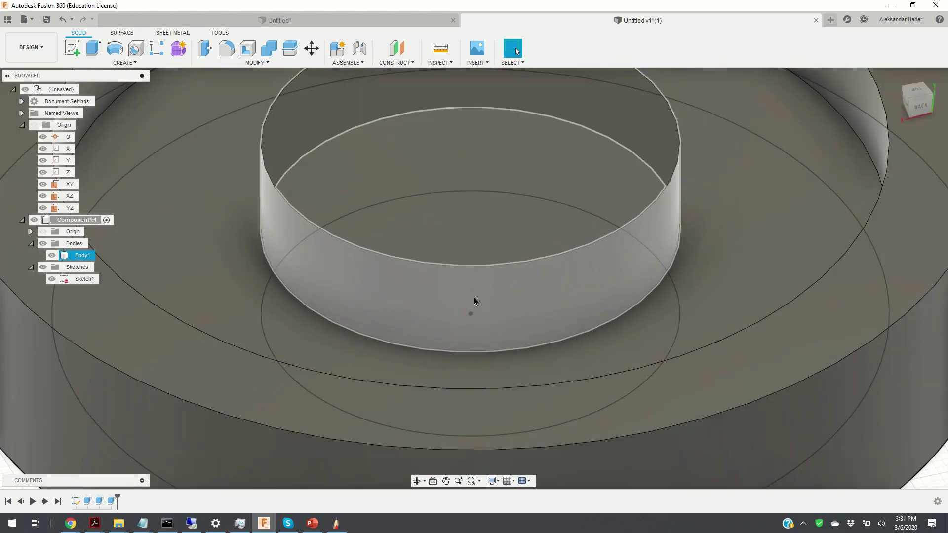
pyautogui.scroll(-3, 474, 297)
pyautogui.scroll(-5, 479, 310)
pyautogui.click(83, 256)
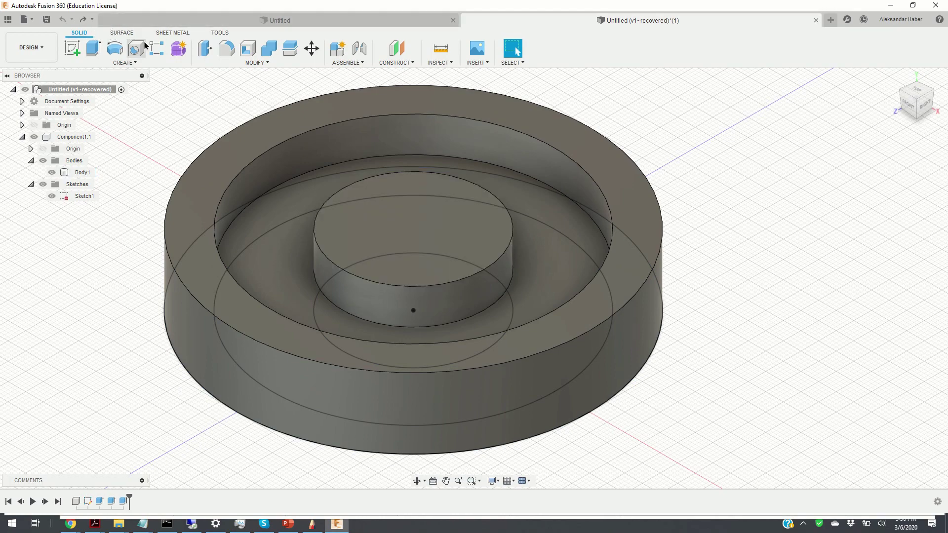
# Start a hole on the hub's top face and drag it to the face's centre.
pyautogui.click(133, 64)
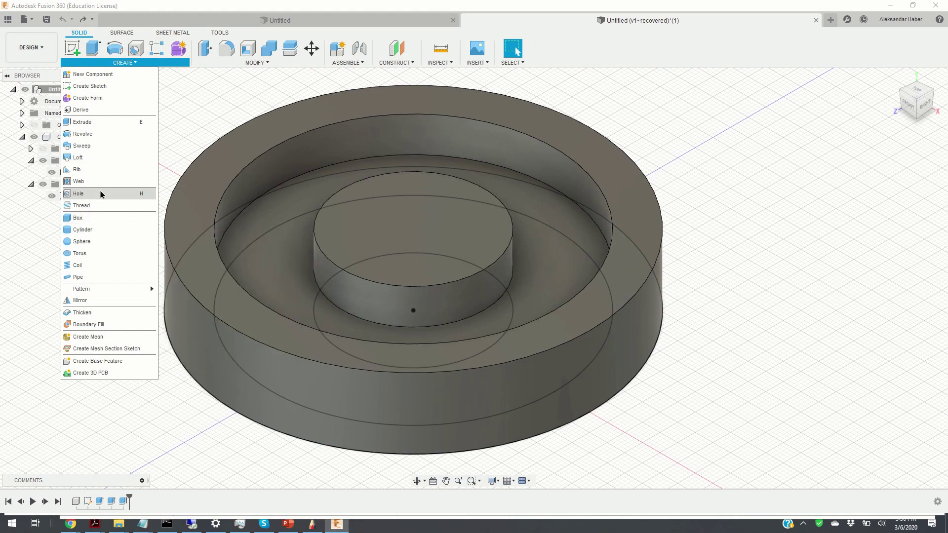
pyautogui.click(129, 193)
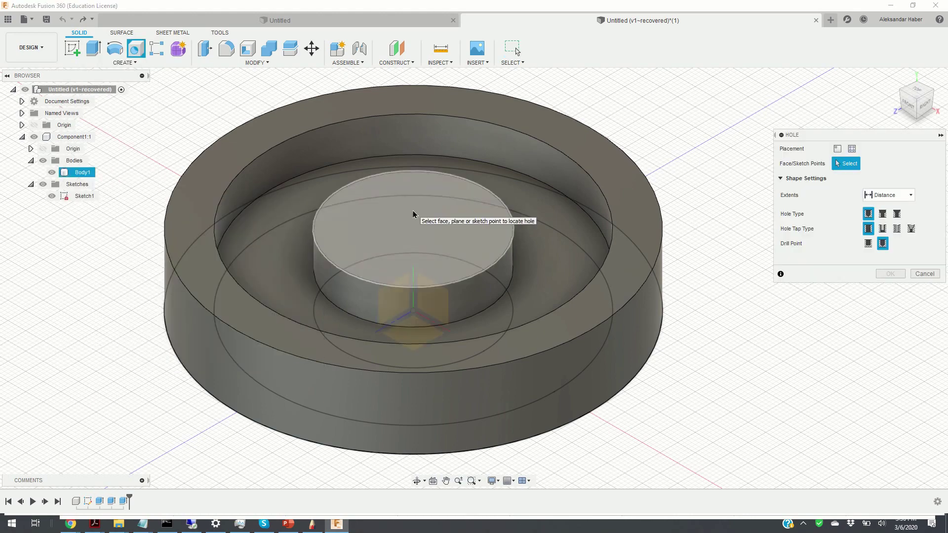
pyautogui.click(374, 201)
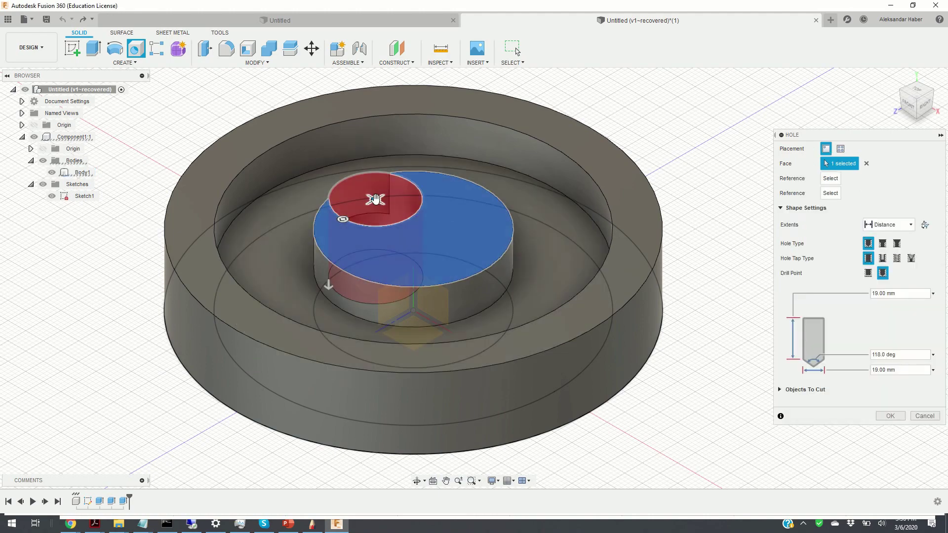
pyautogui.moveTo(375, 199); pyautogui.dragTo(413, 229)
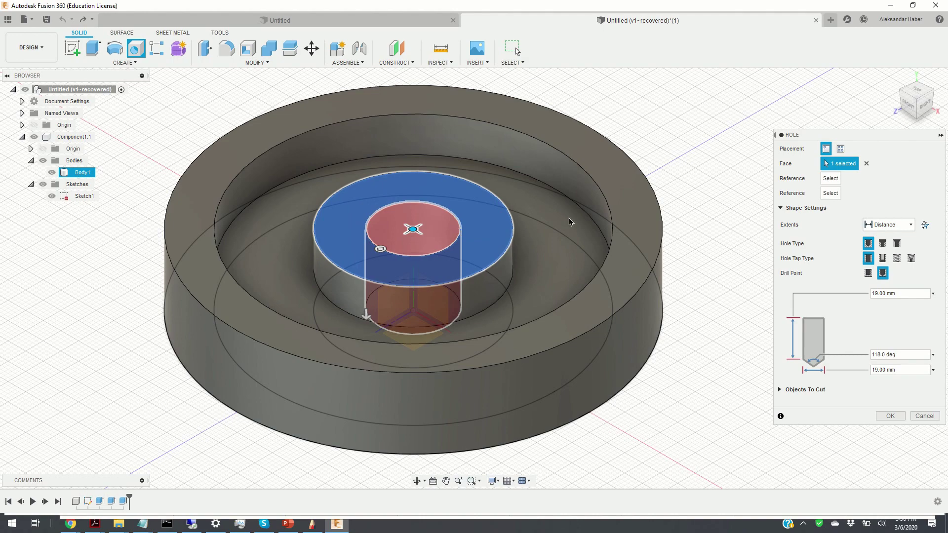
# Give the hole a flat drill point and drive its diameter by inner_diam2.
pyautogui.click(867, 273)
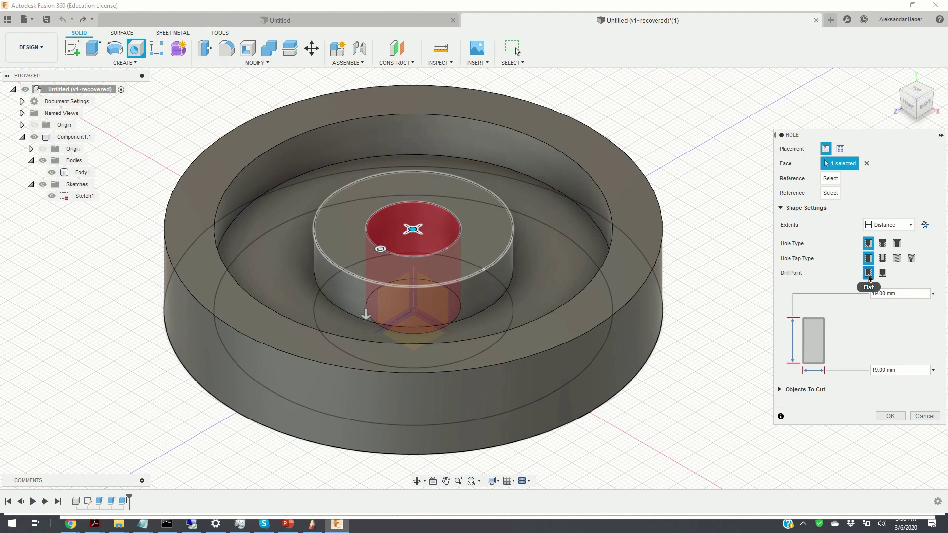
pyautogui.click(894, 369)
pyautogui.press('BackSpace')
pyautogui.write('inner')
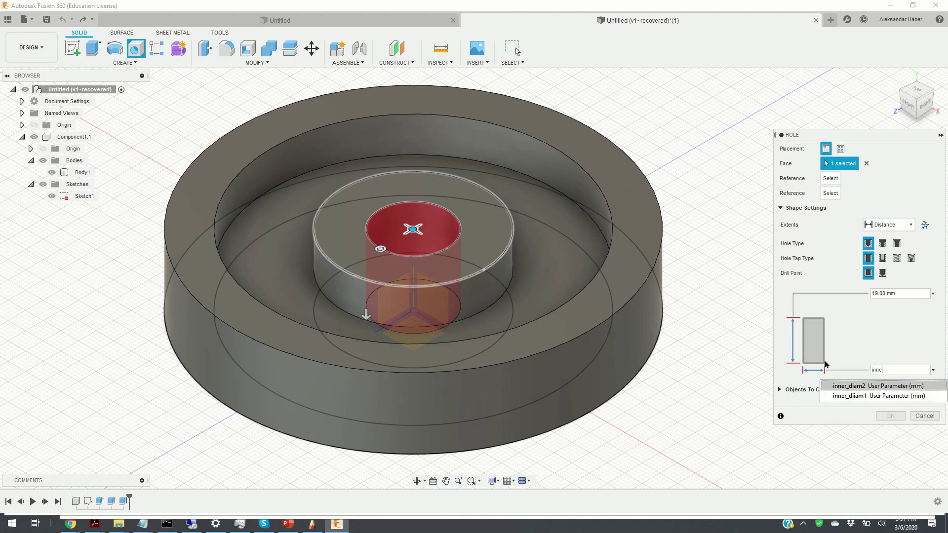
pyautogui.click(872, 386)
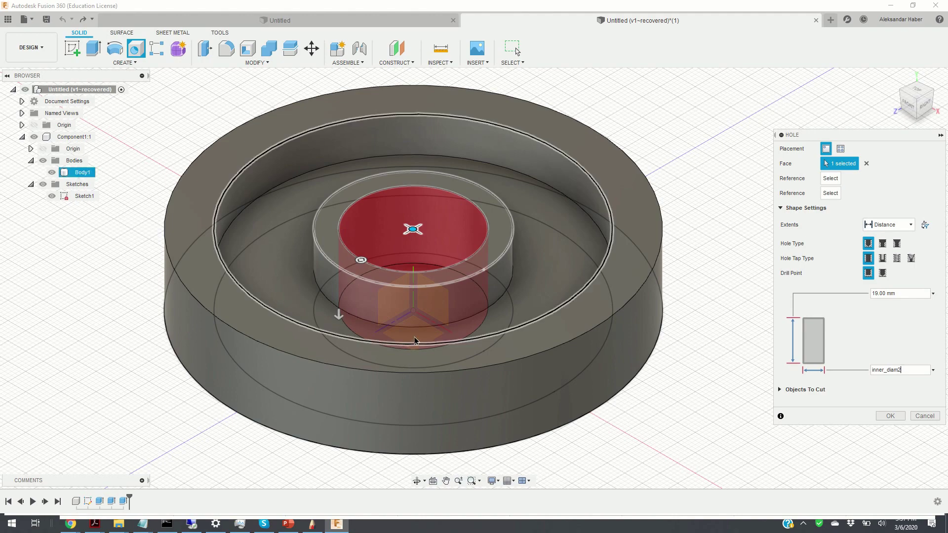
# Extend the hole depth to 59 mm through the whole part and create it.
pyautogui.moveTo(339, 314); pyautogui.dragTo(345, 523)
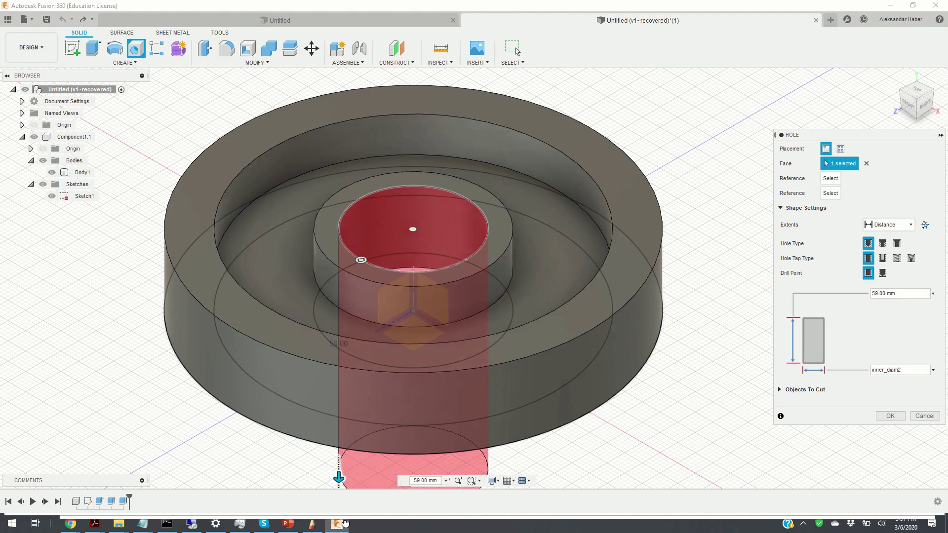
pyautogui.scroll(2, 539, 387)
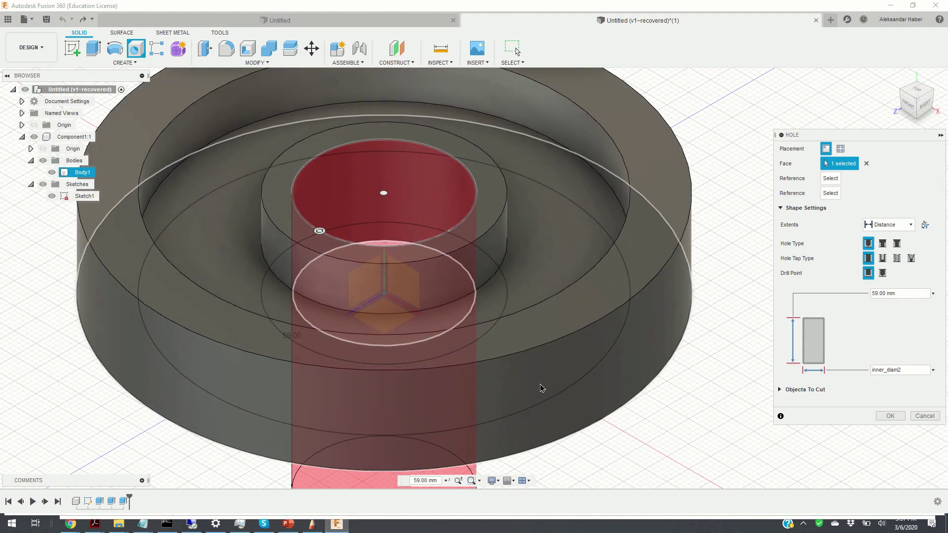
pyautogui.scroll(-4, 552, 382)
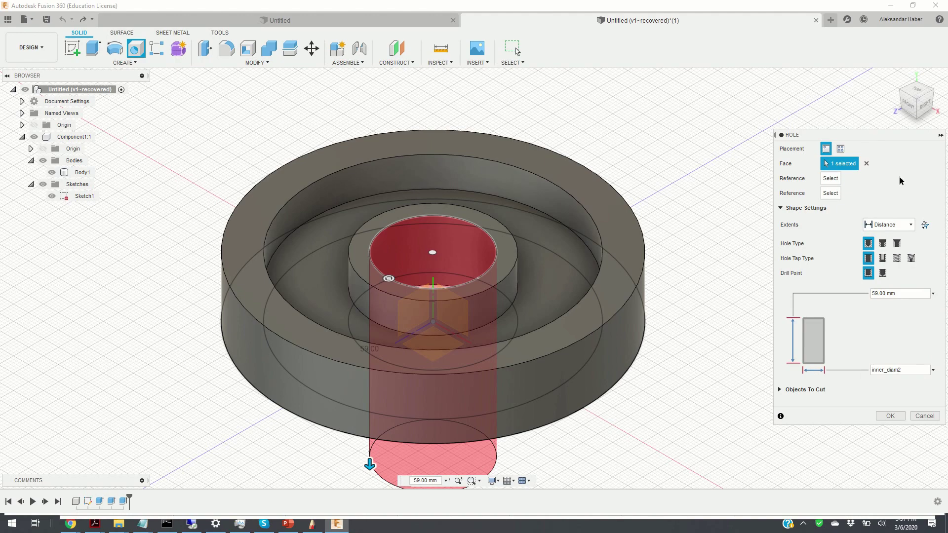
pyautogui.click(890, 416)
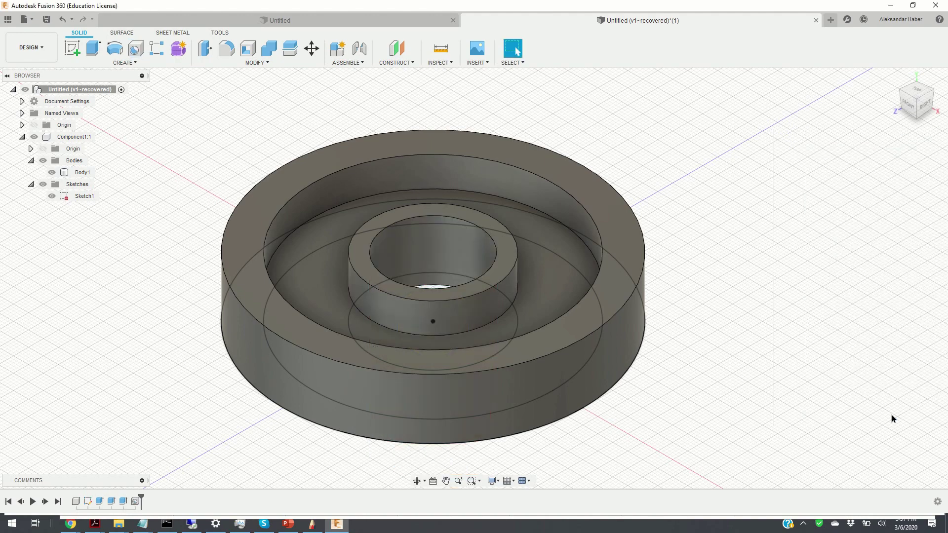
# Orbit to a low side angle showing the hub and the through-hole.
pyautogui.click(415, 482)
pyautogui.moveTo(432, 447); pyautogui.dragTo(472, 360)
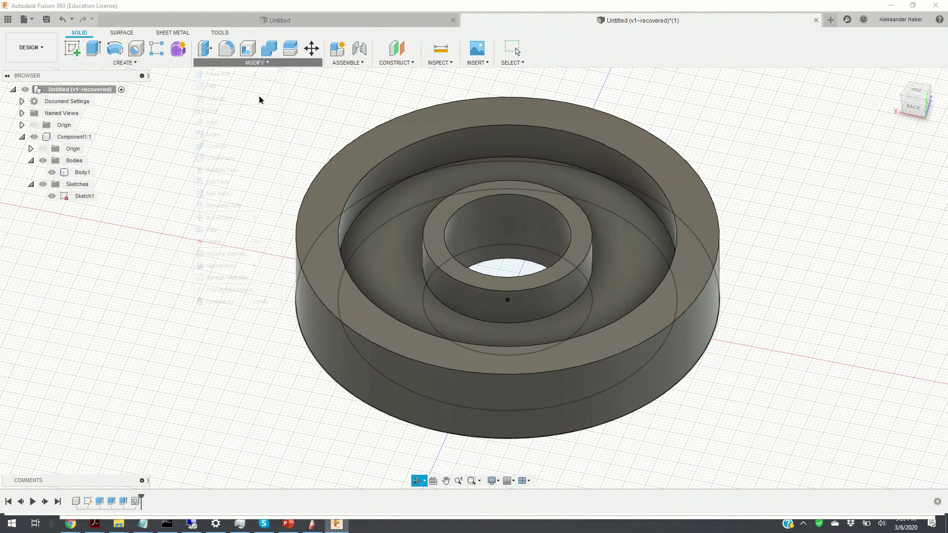
# Open the Change Parameters table and move it clear of the model.
pyautogui.click(256, 63)
pyautogui.click(233, 291)
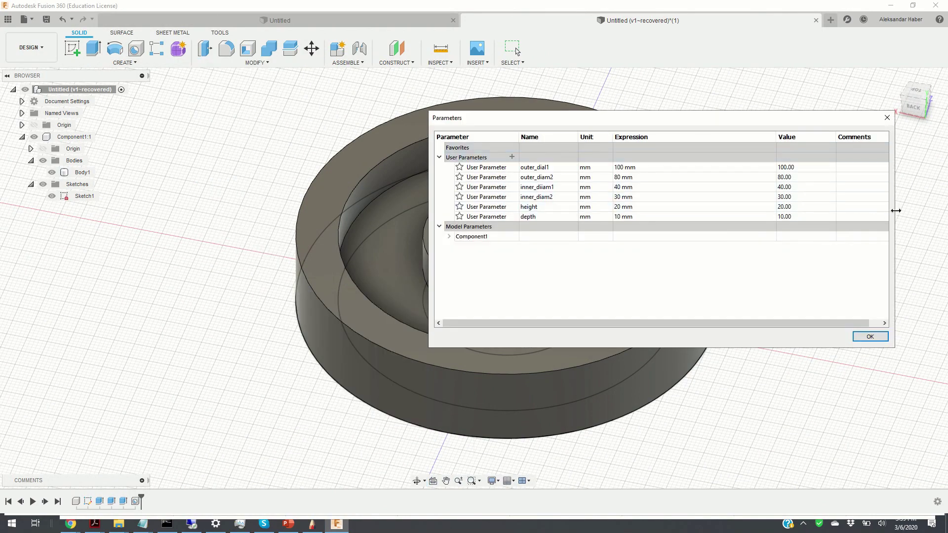
pyautogui.moveTo(894, 217); pyautogui.dragTo(705, 218)
pyautogui.moveTo(594, 124); pyautogui.dragTo(189, 241)
# Set outer_dial1 to 120 mm and outer_diam2 to 60 mm, then apply.
pyautogui.click(194, 287)
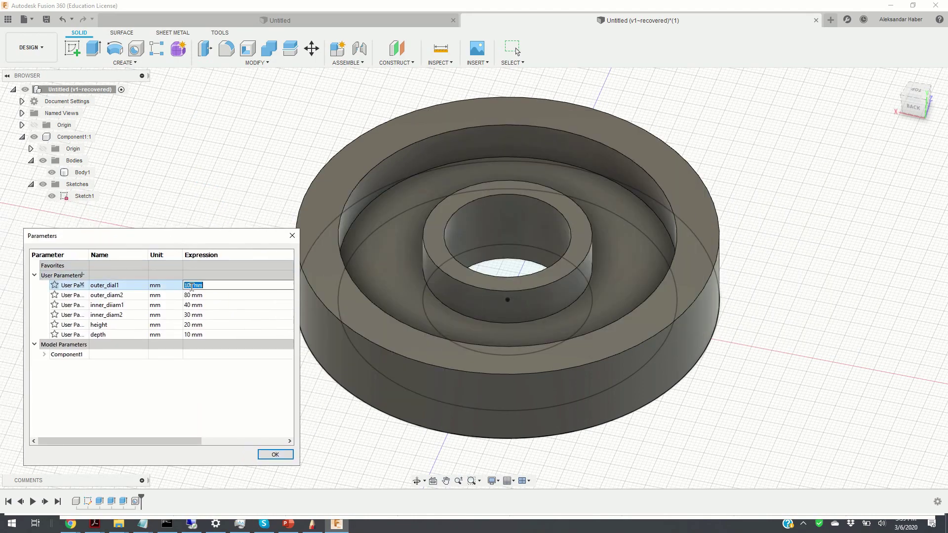
pyautogui.click(172, 285)
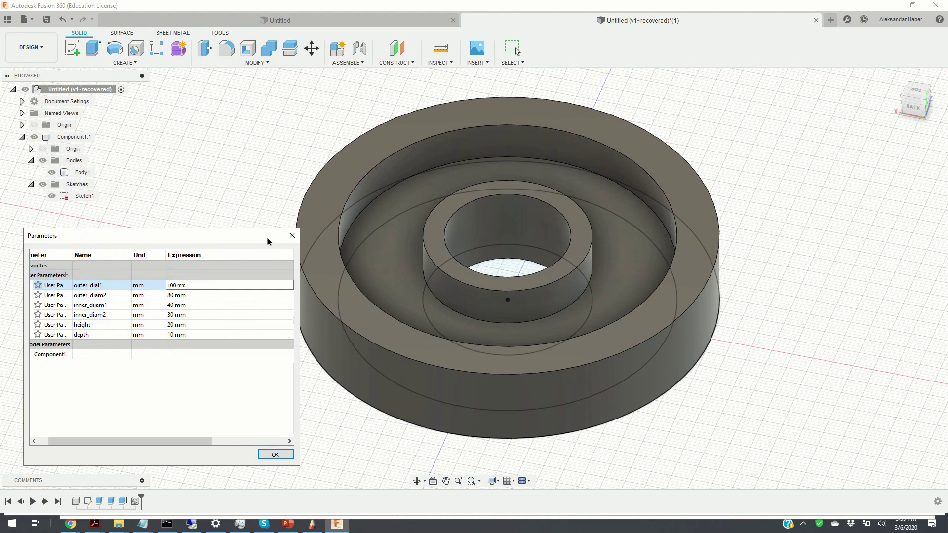
pyautogui.press('BackSpace')
pyautogui.press('BackSpace')
pyautogui.press('Delete')
pyautogui.press('Delete')
pyautogui.write('120')
pyautogui.press('Return')
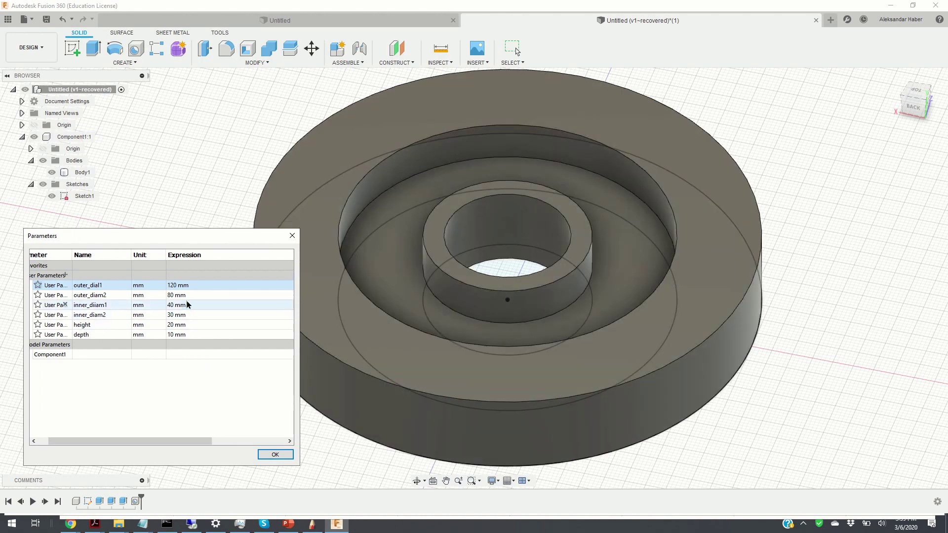
pyautogui.doubleClick(173, 295)
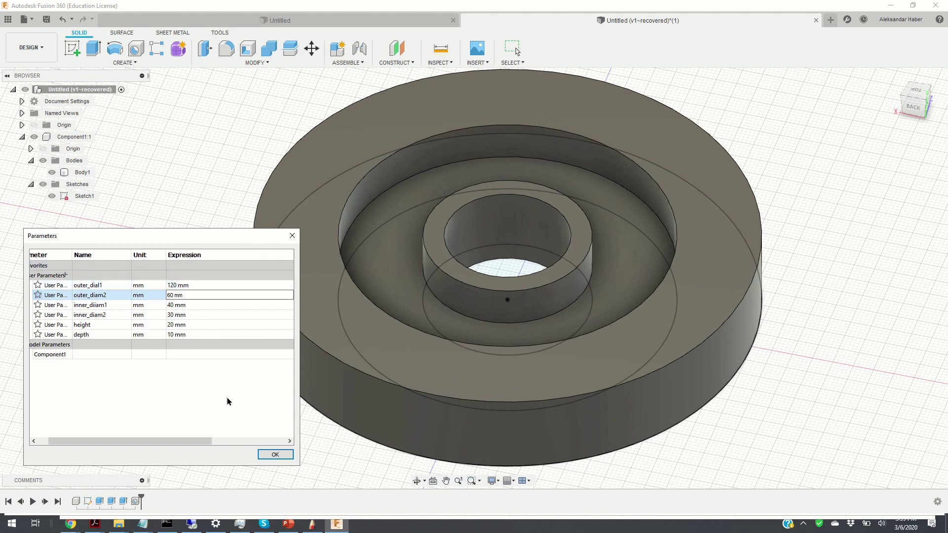
pyautogui.click(271, 455)
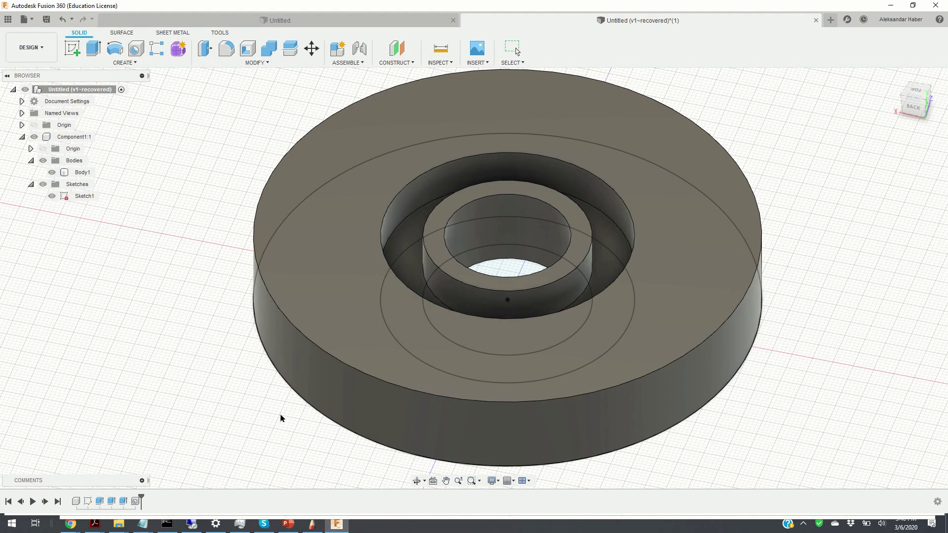
# Change the height parameter to 40 mm and orbit to check the taller body.
pyautogui.click(256, 63)
pyautogui.click(257, 292)
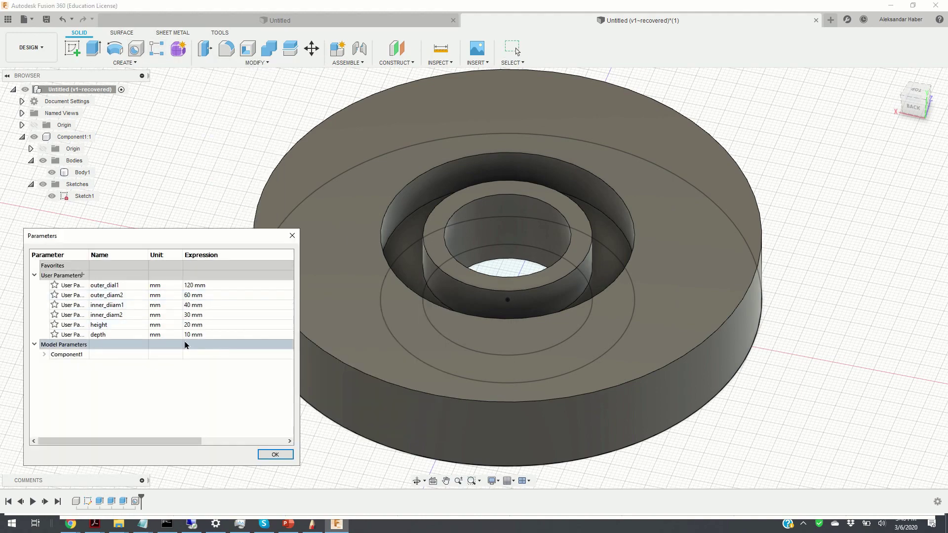
pyautogui.click(197, 323)
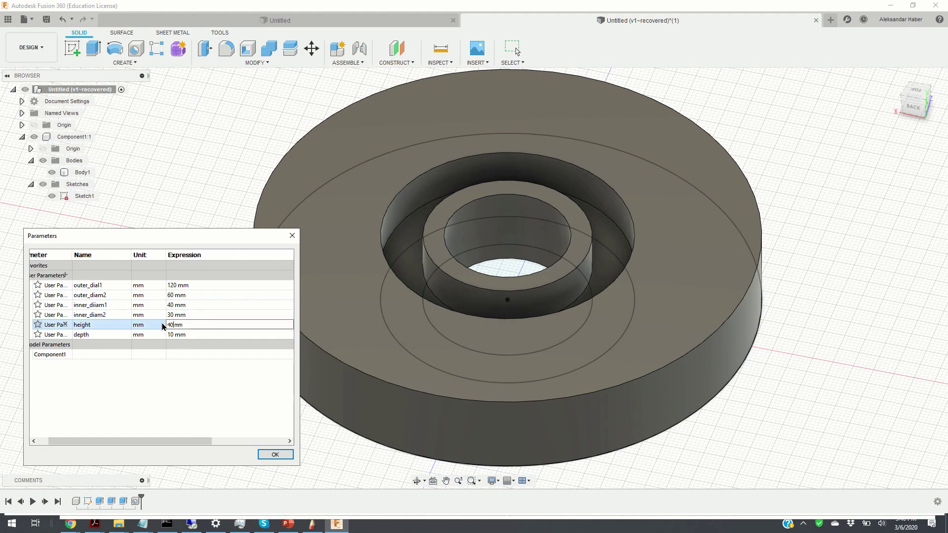
pyautogui.press('Return')
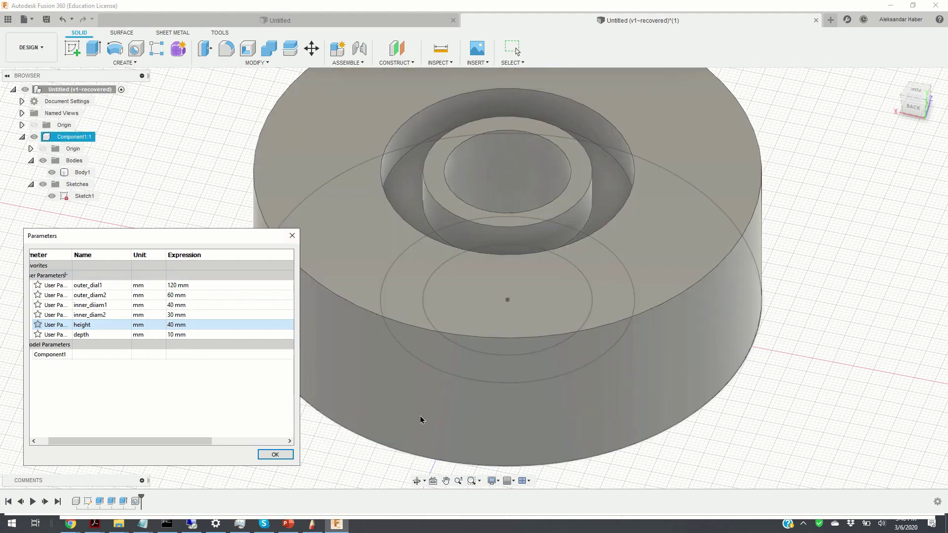
pyautogui.click(416, 481)
pyautogui.moveTo(449, 369); pyautogui.dragTo(548, 187)
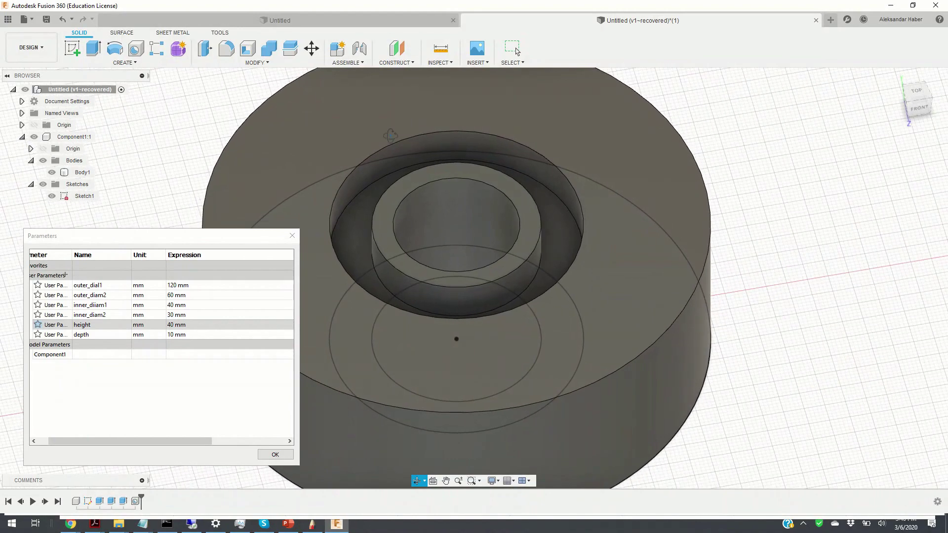
# Fillet the recess's top circular edge with a 3 mm radius, then view the part's underside.
pyautogui.click(230, 50)
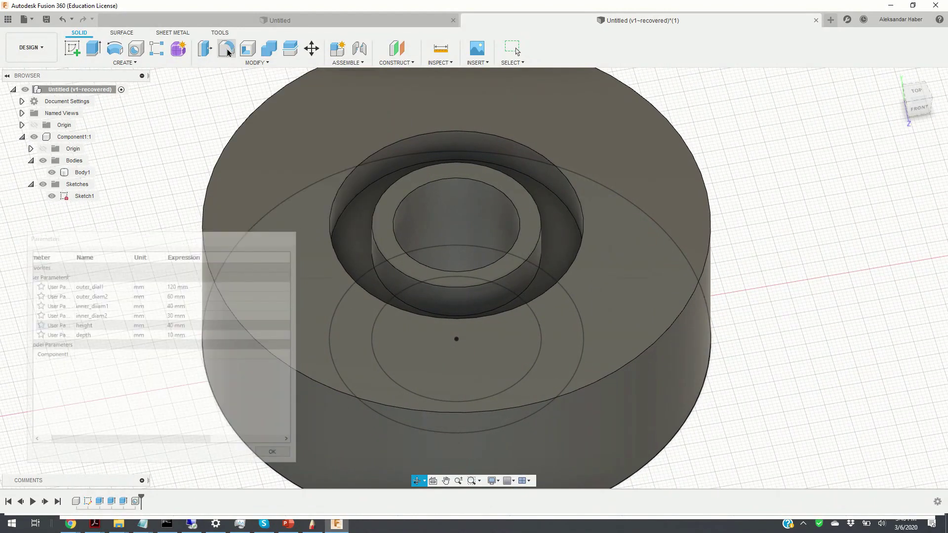
pyautogui.click(582, 214)
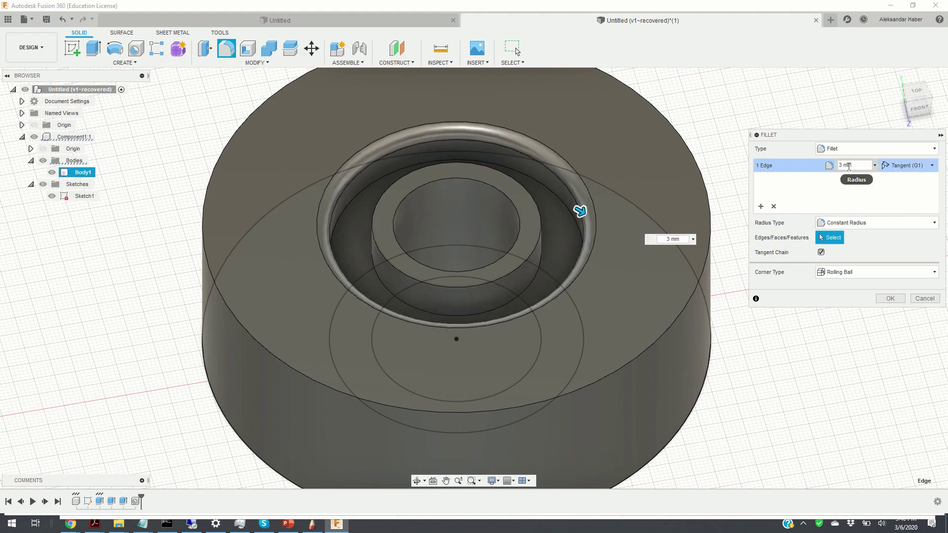
pyautogui.click(889, 298)
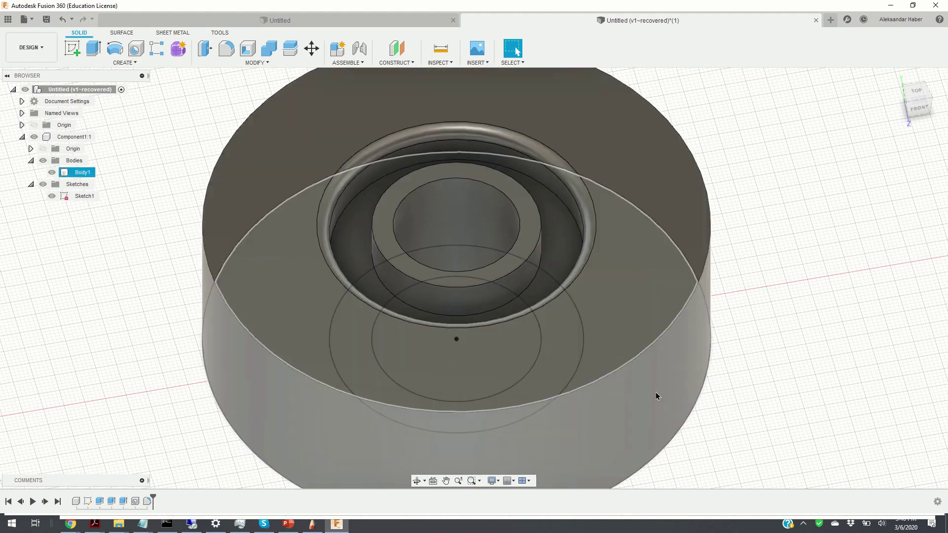
pyautogui.moveTo(715, 355); pyautogui.dragTo(700, 328, button='middle')
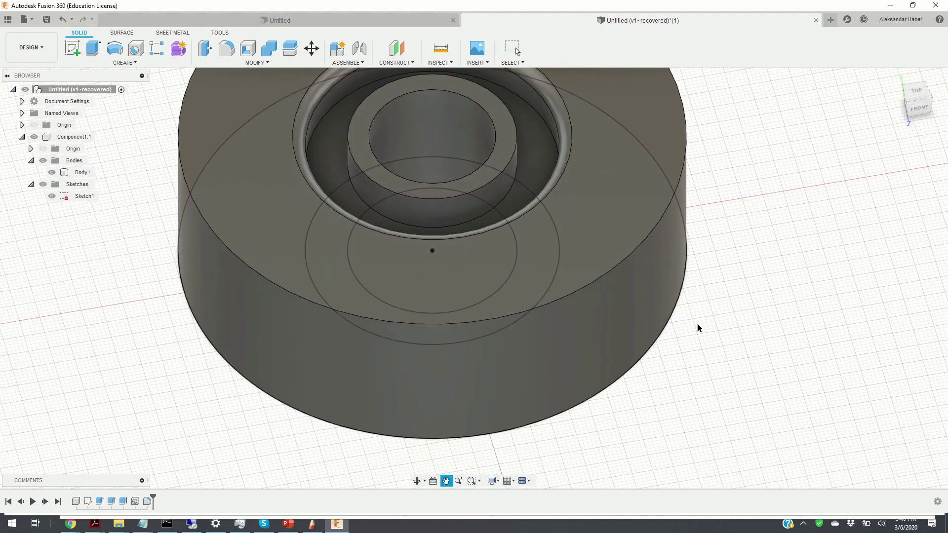
pyautogui.click(418, 481)
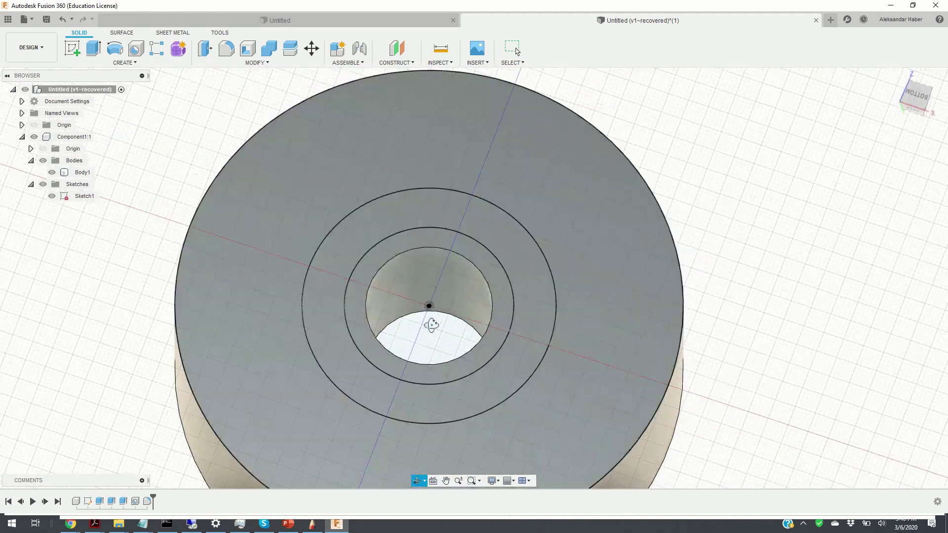